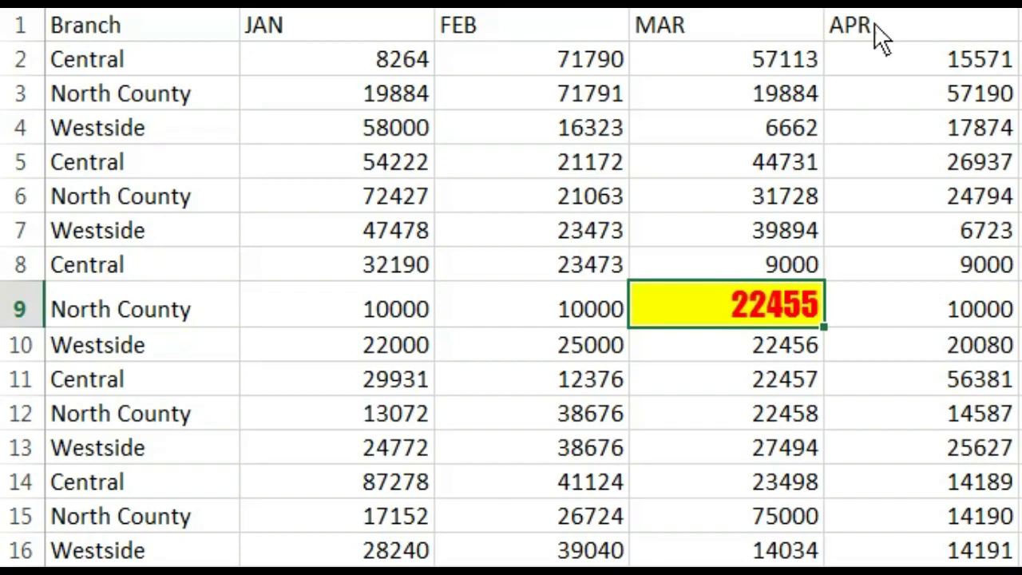
# Step: Select various rows, cells and the JAN column to preview the current selection highlight
pyautogui.click(22, 69)
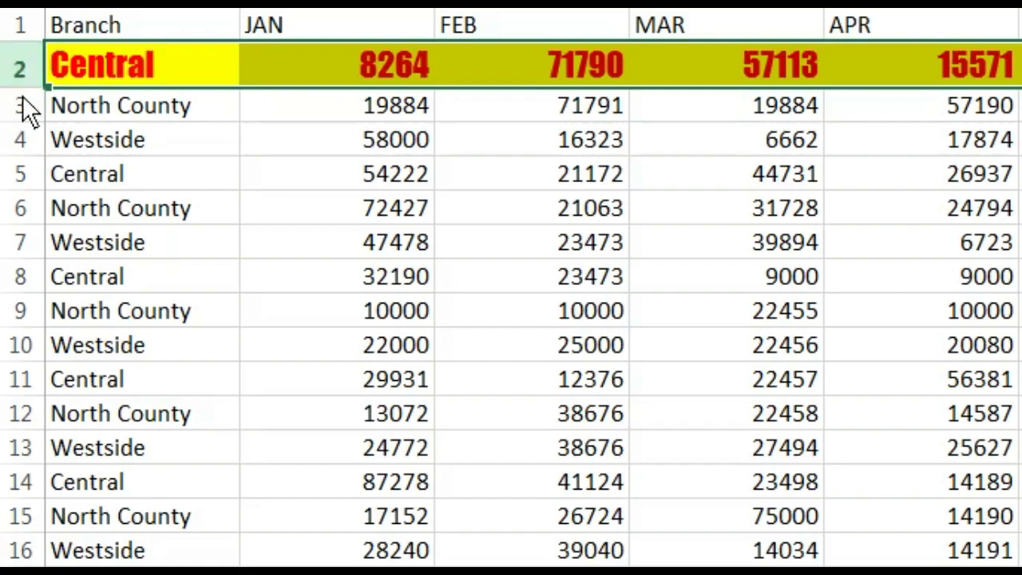
pyautogui.click(27, 144)
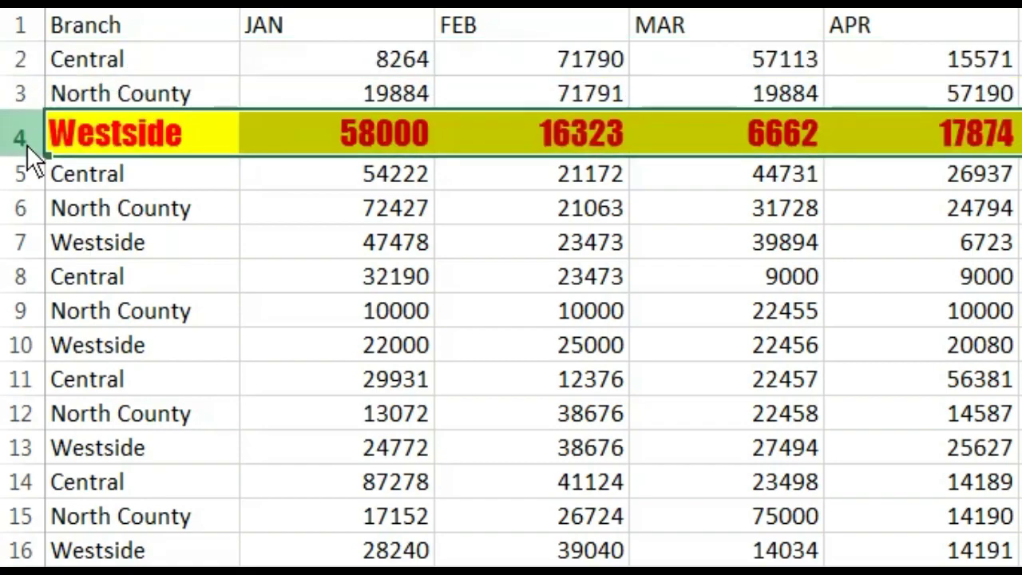
pyautogui.click(20, 278)
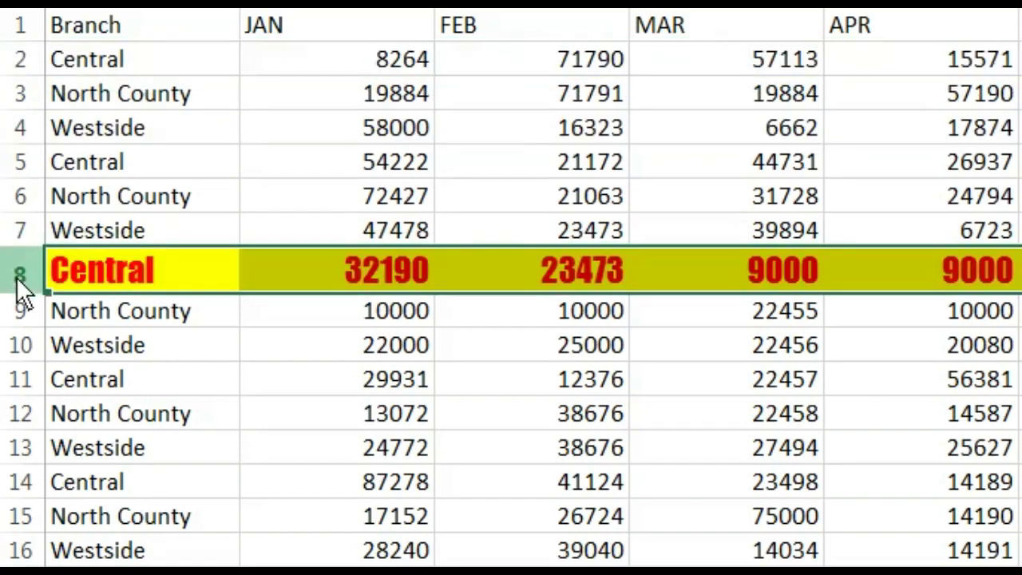
pyautogui.click(379, 199)
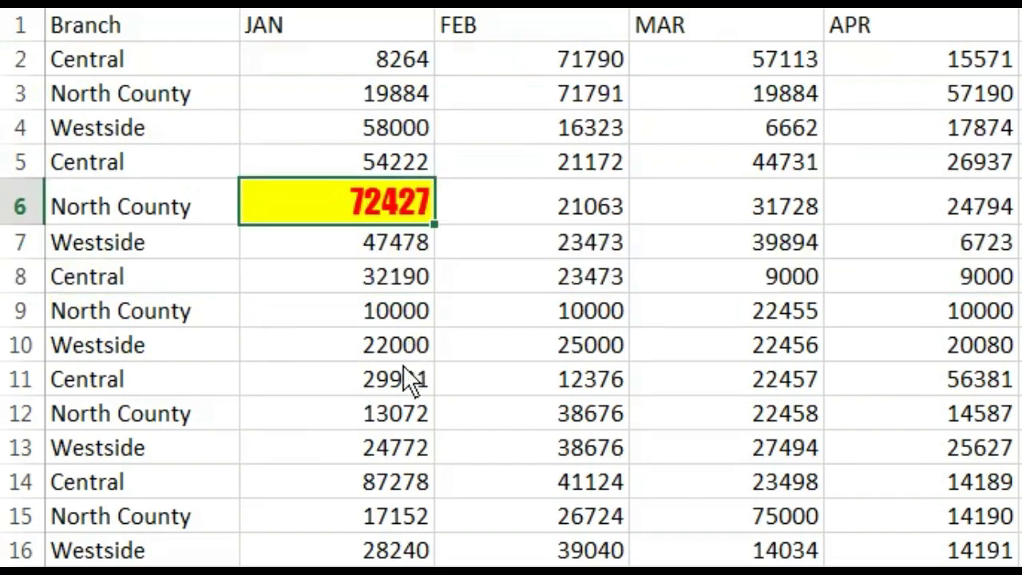
pyautogui.click(403, 368)
pyautogui.click(575, 345)
pyautogui.click(619, 211)
pyautogui.click(730, 275)
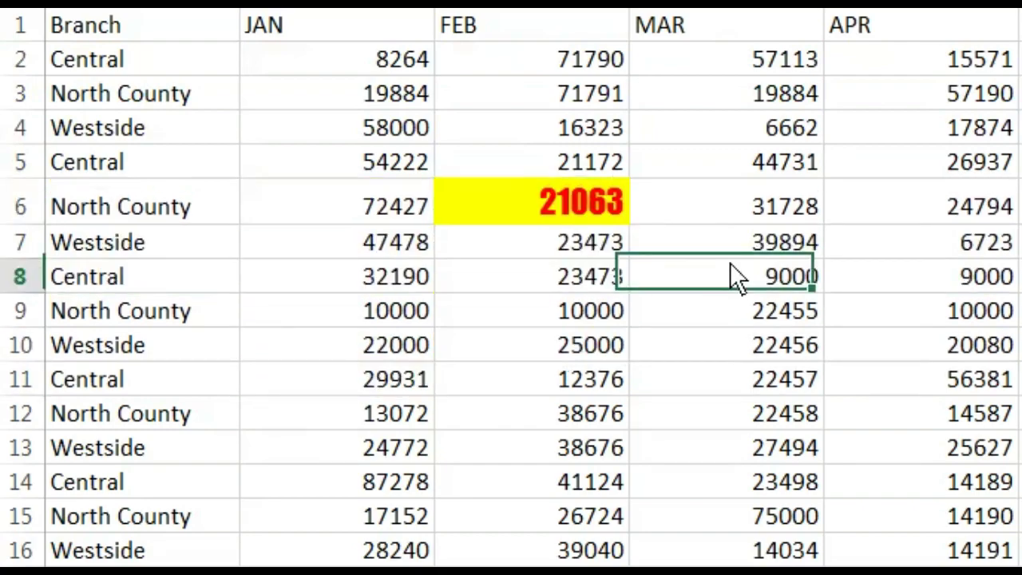
pyautogui.click(779, 376)
pyautogui.click(775, 415)
pyautogui.click(768, 508)
pyautogui.click(954, 479)
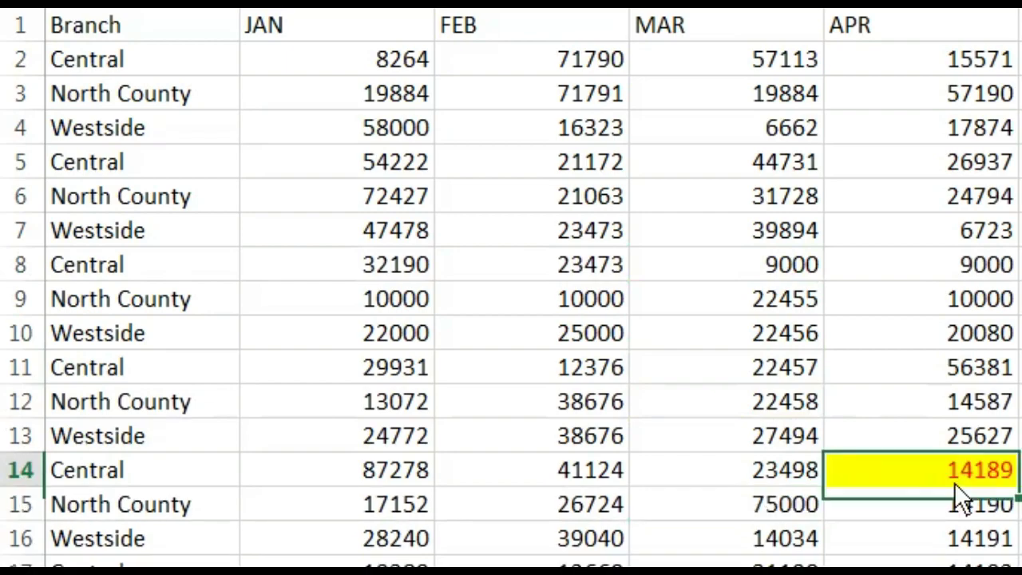
pyautogui.click(933, 333)
pyautogui.click(885, 230)
pyautogui.click(728, 230)
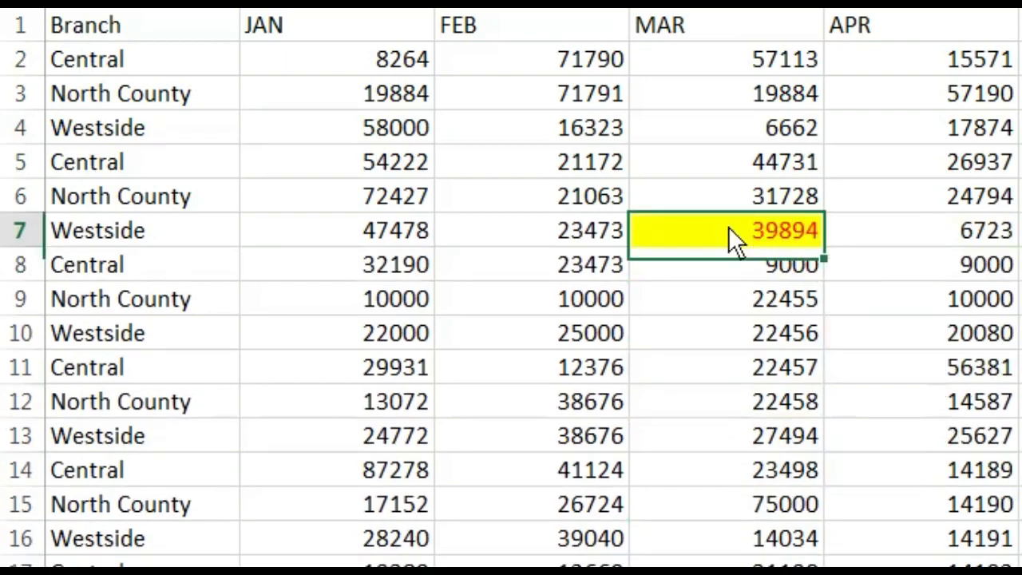
pyautogui.click(735, 334)
pyautogui.click(728, 401)
pyautogui.click(541, 402)
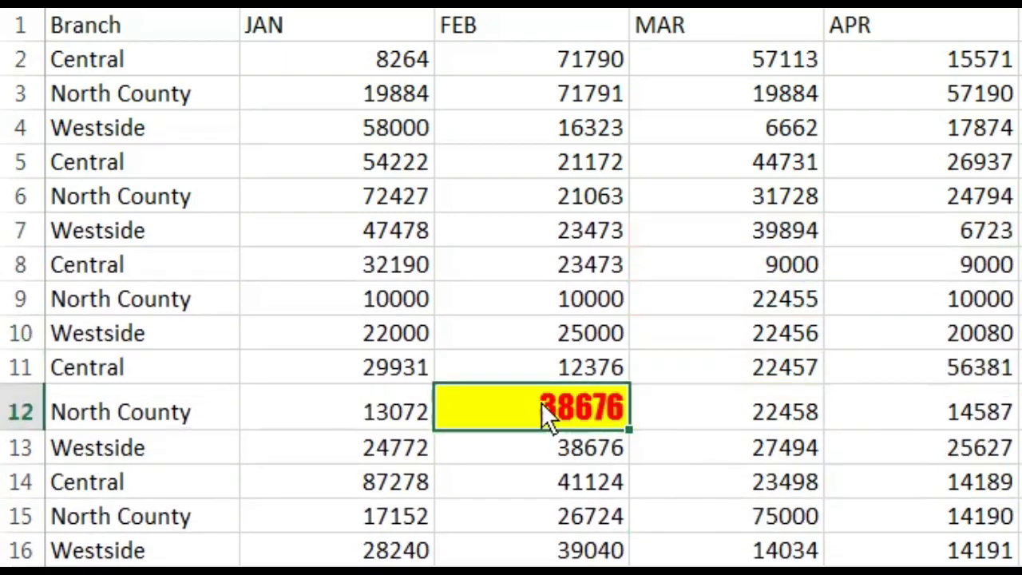
pyautogui.press('Up')
pyautogui.click(10, 446)
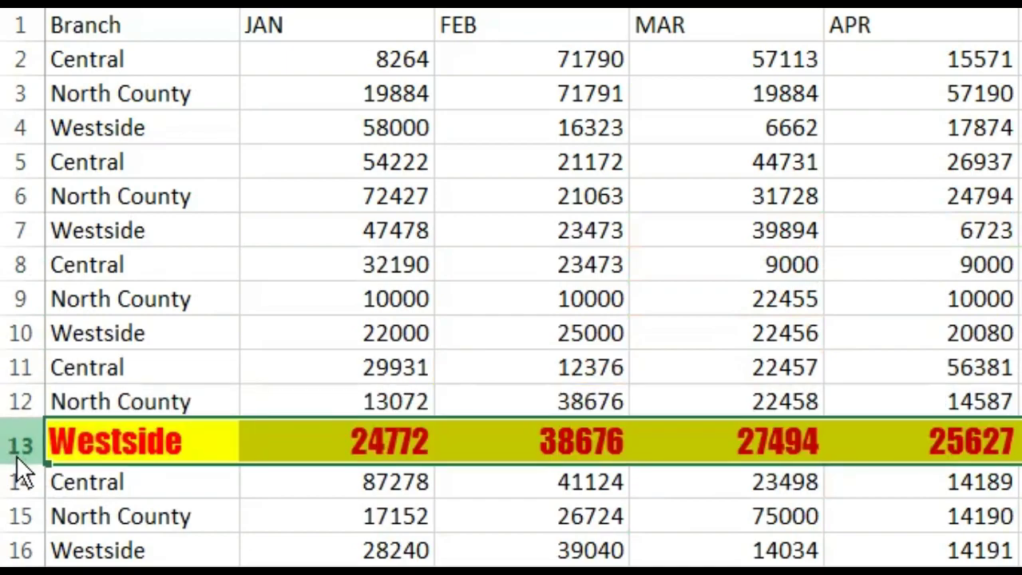
pyautogui.press('Down')
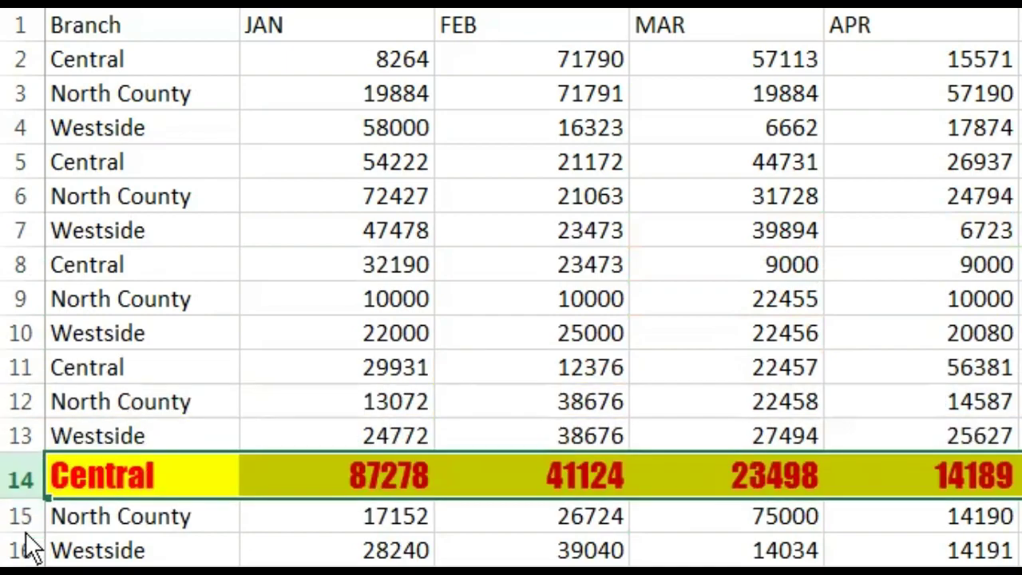
pyautogui.click(248, 204)
pyautogui.hotkey('ctrl', 'space')
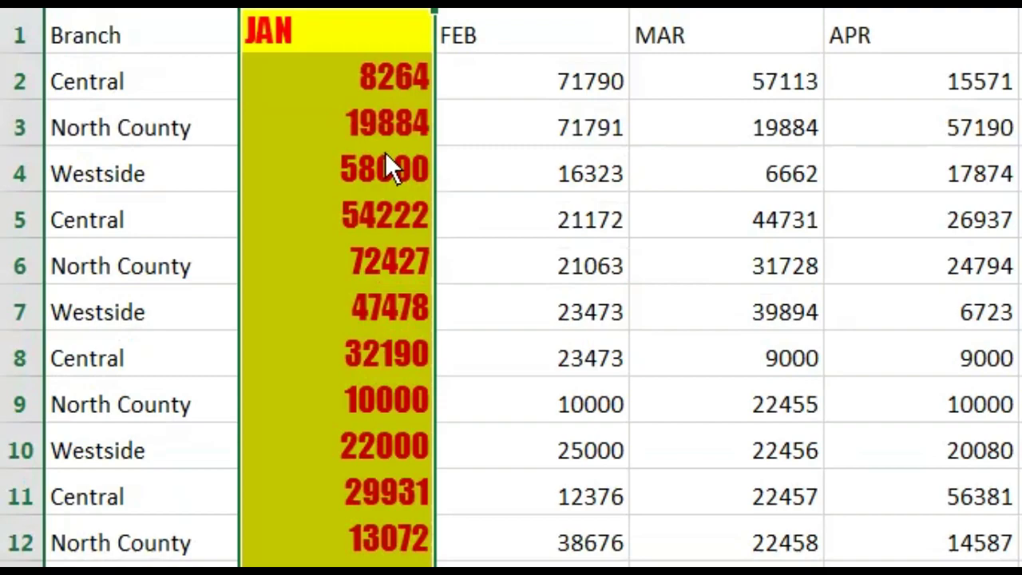
pyautogui.click(28, 254)
pyautogui.click(19, 285)
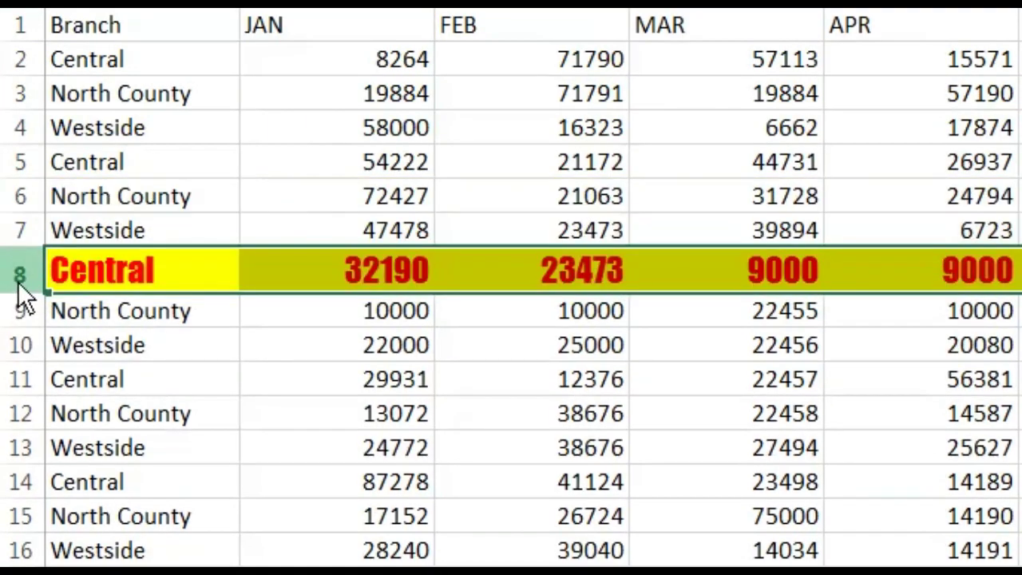
pyautogui.click(23, 347)
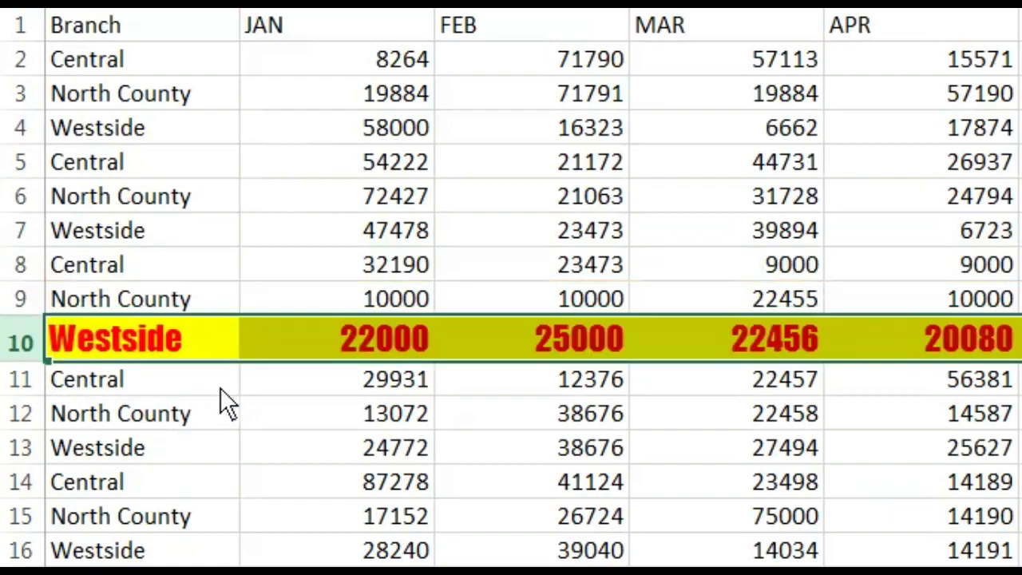
pyautogui.click(126, 397)
pyautogui.click(142, 443)
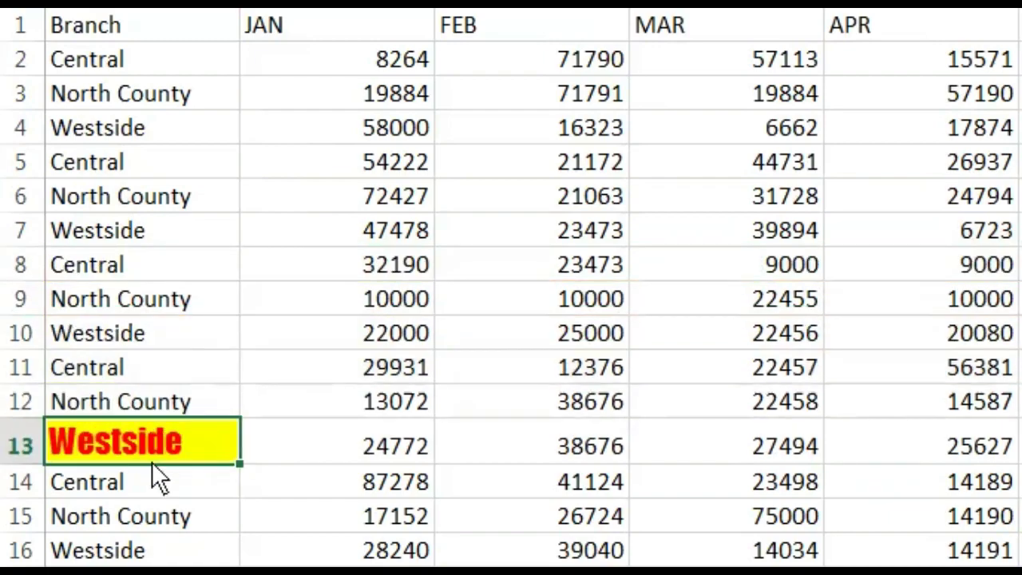
pyautogui.click(175, 511)
pyautogui.click(449, 399)
pyautogui.click(414, 268)
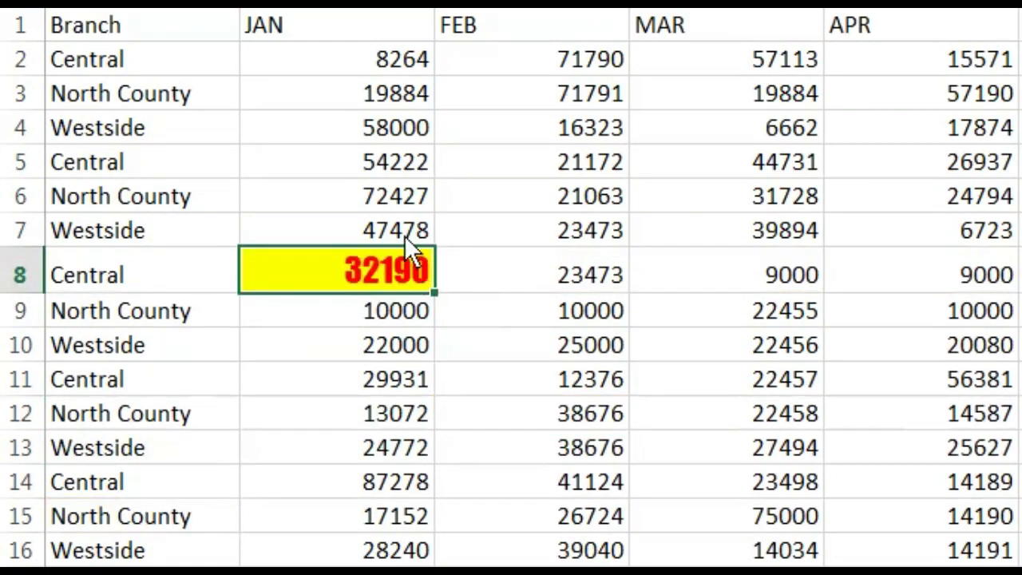
pyautogui.click(455, 195)
pyautogui.click(587, 319)
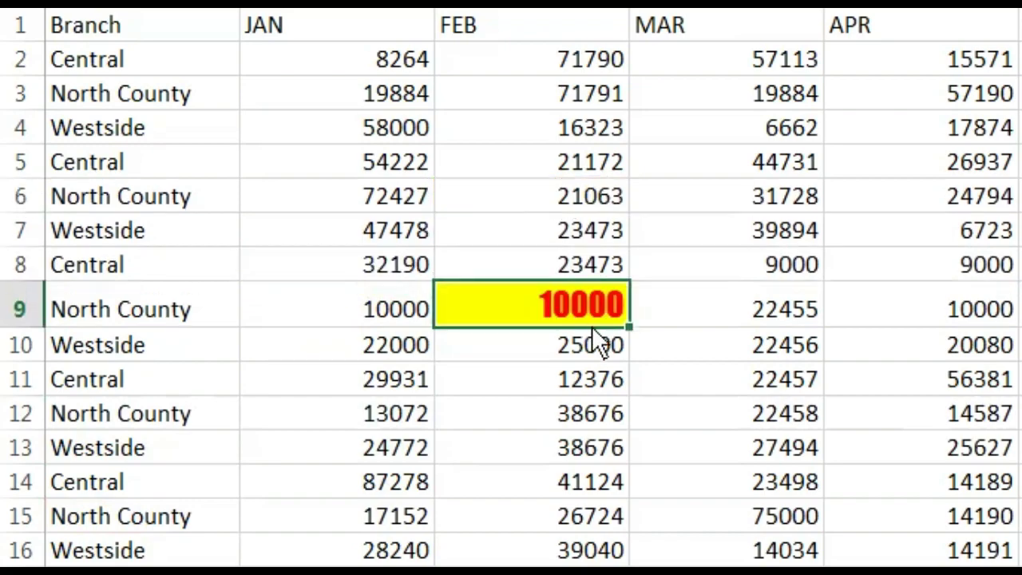
pyautogui.click(572, 387)
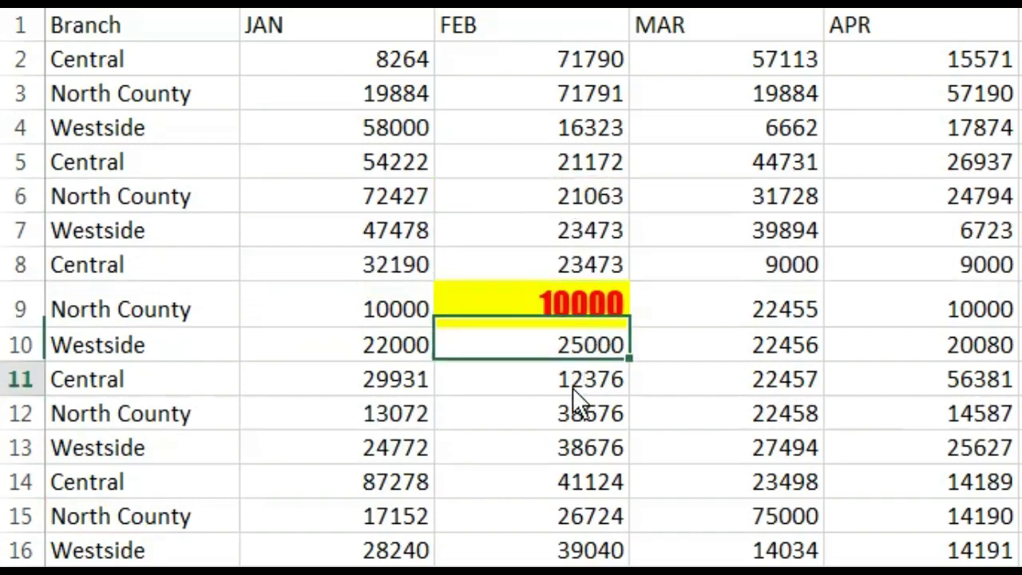
pyautogui.click(504, 236)
pyautogui.click(28, 369)
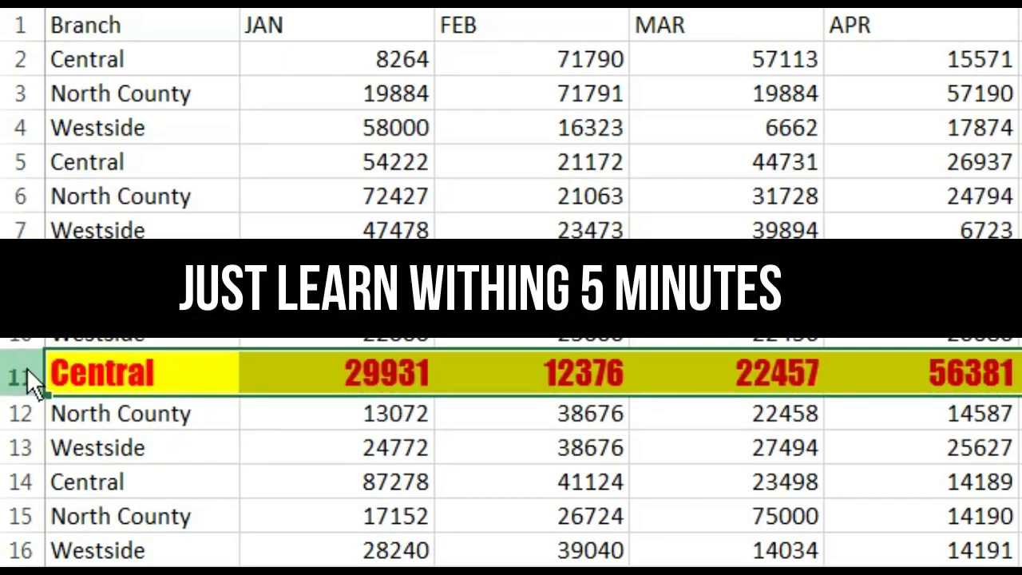
pyautogui.click(22, 336)
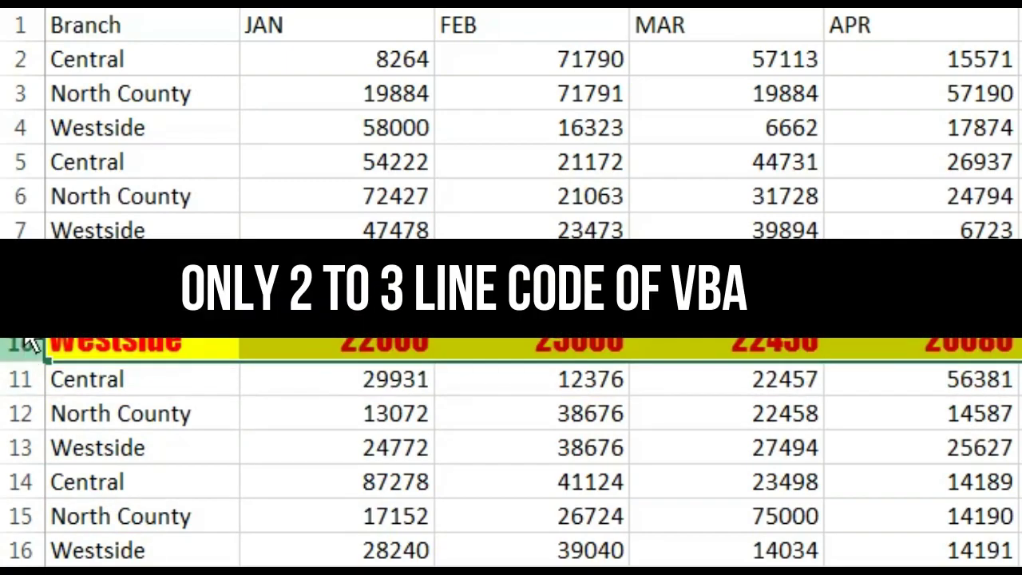
pyautogui.click(69, 270)
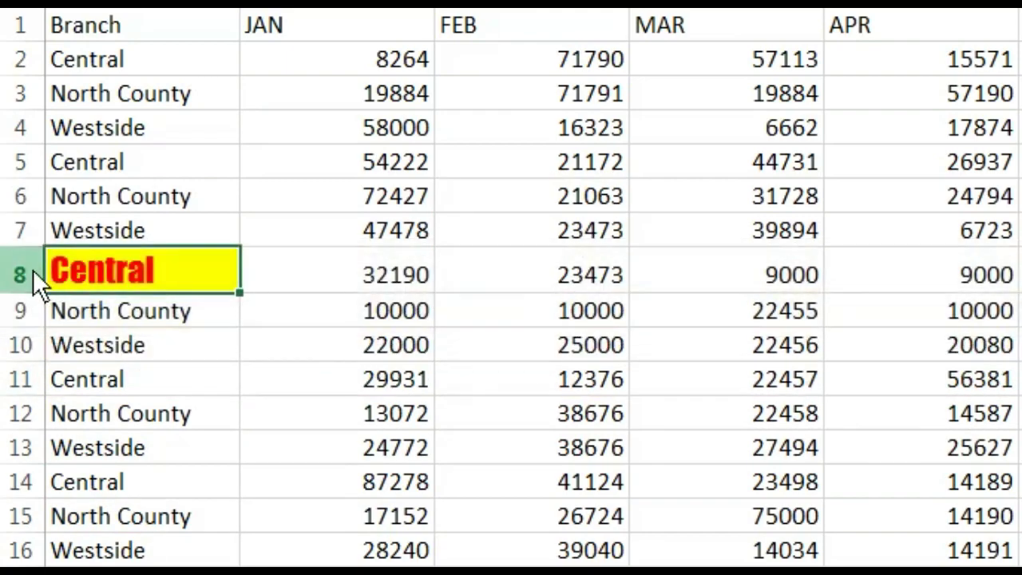
pyautogui.click(395, 371)
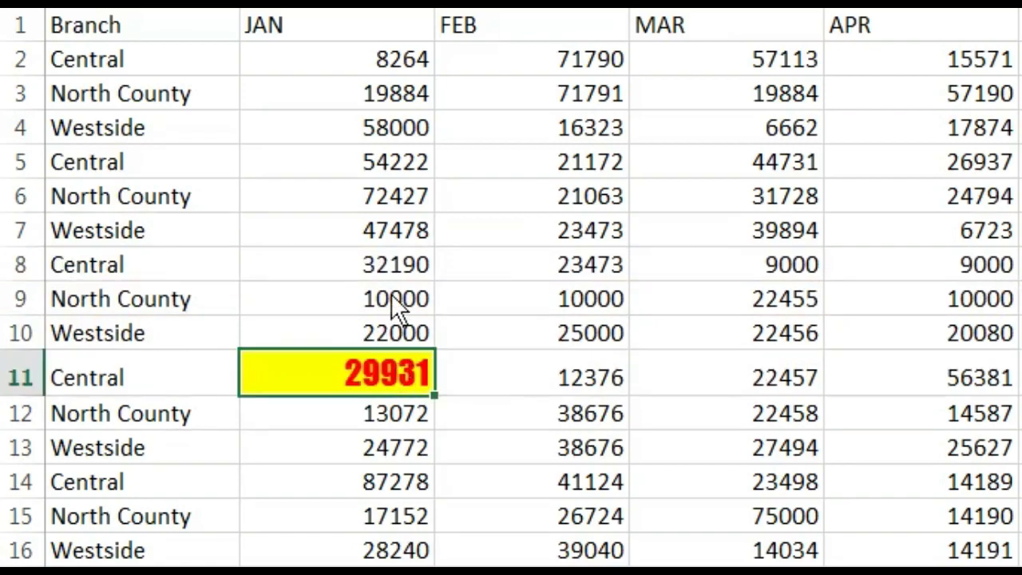
pyautogui.click(394, 238)
pyautogui.click(56, 243)
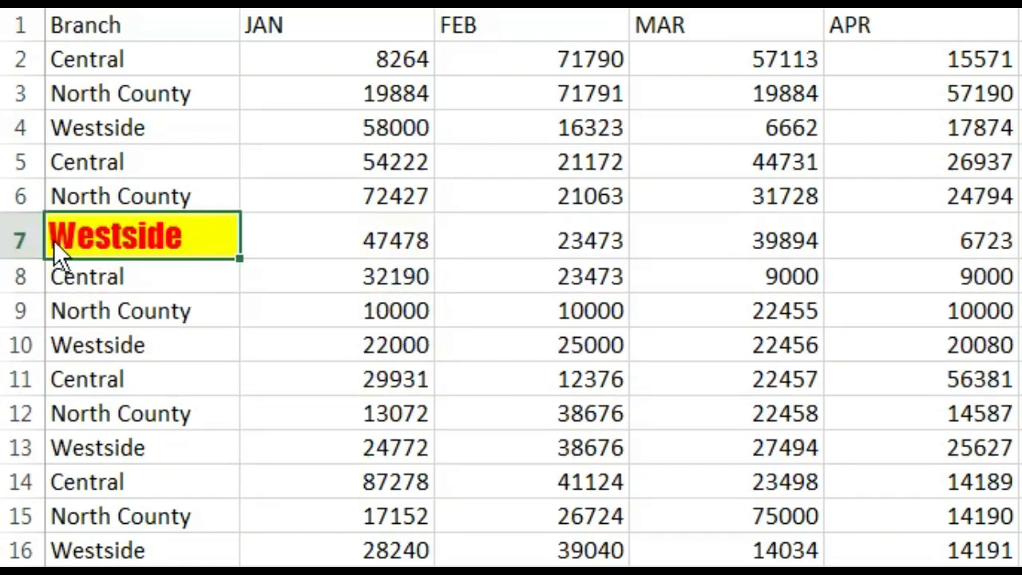
pyautogui.click(36, 238)
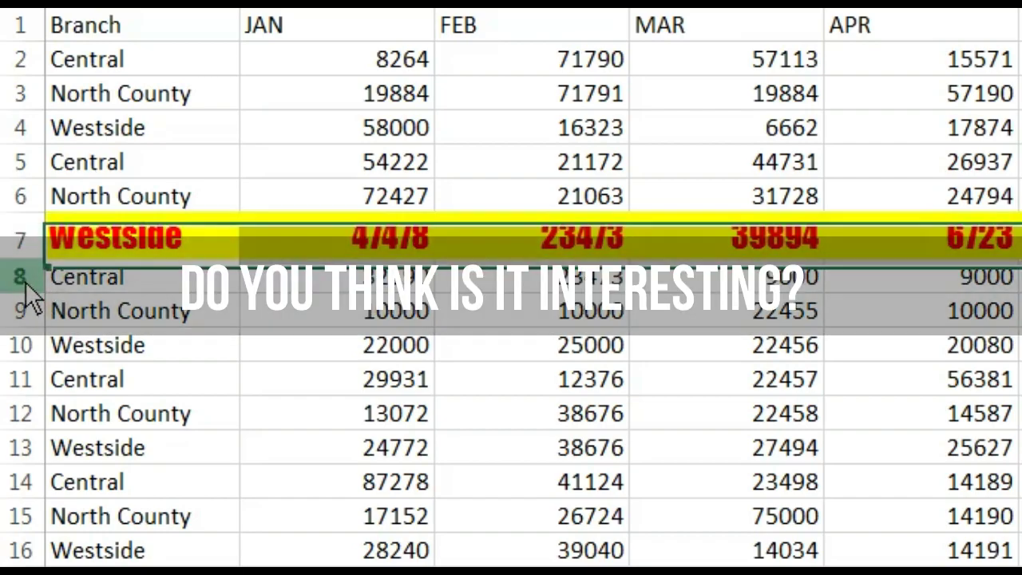
pyautogui.click(24, 310)
pyautogui.click(14, 342)
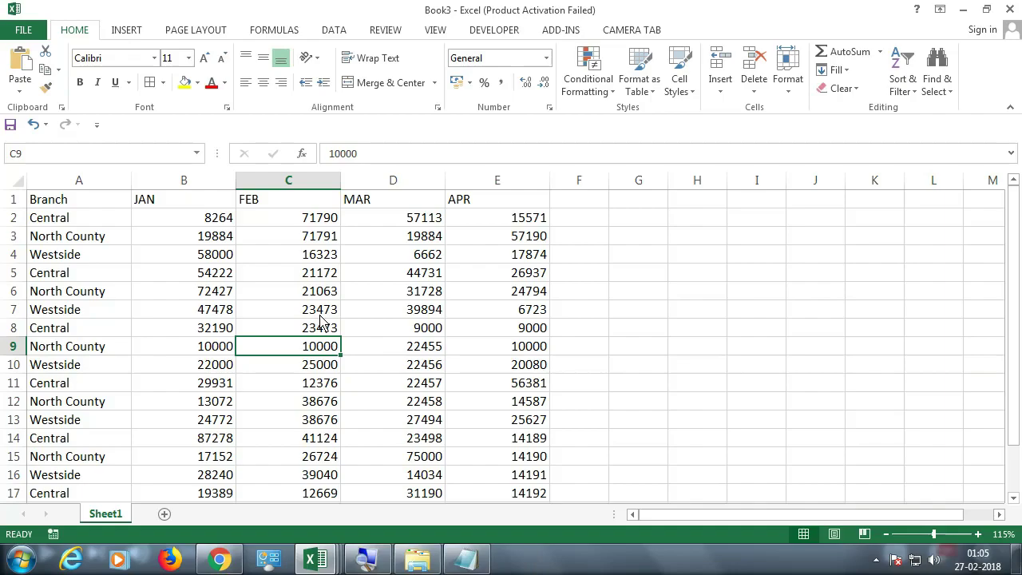
pyautogui.click(13, 348)
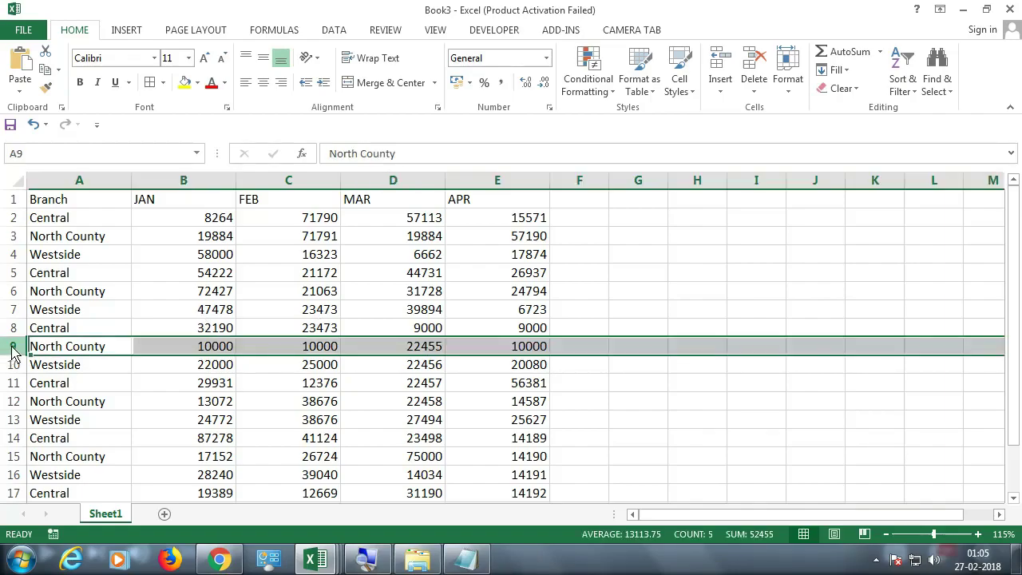
pyautogui.click(183, 331)
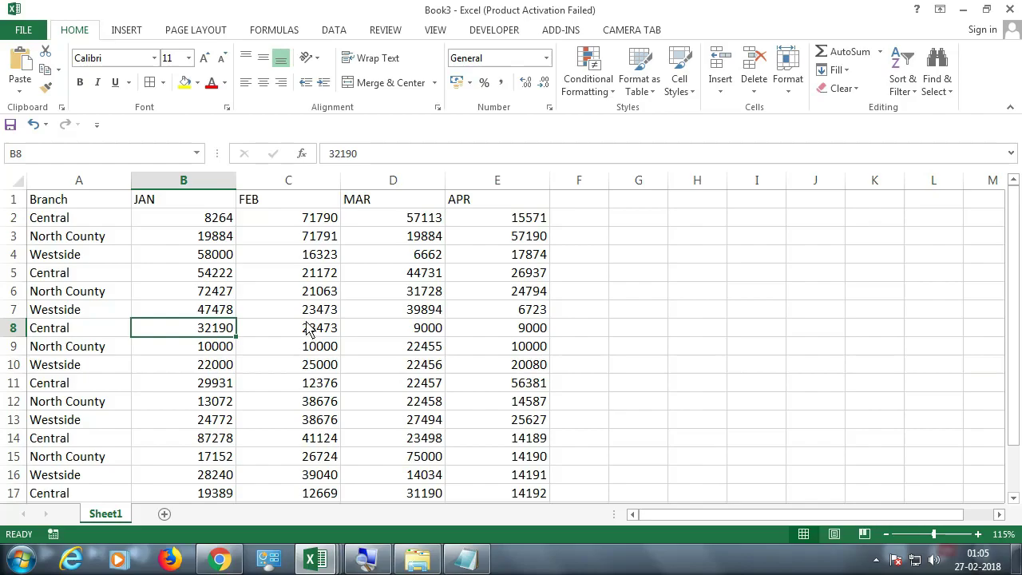
pyautogui.click(209, 257)
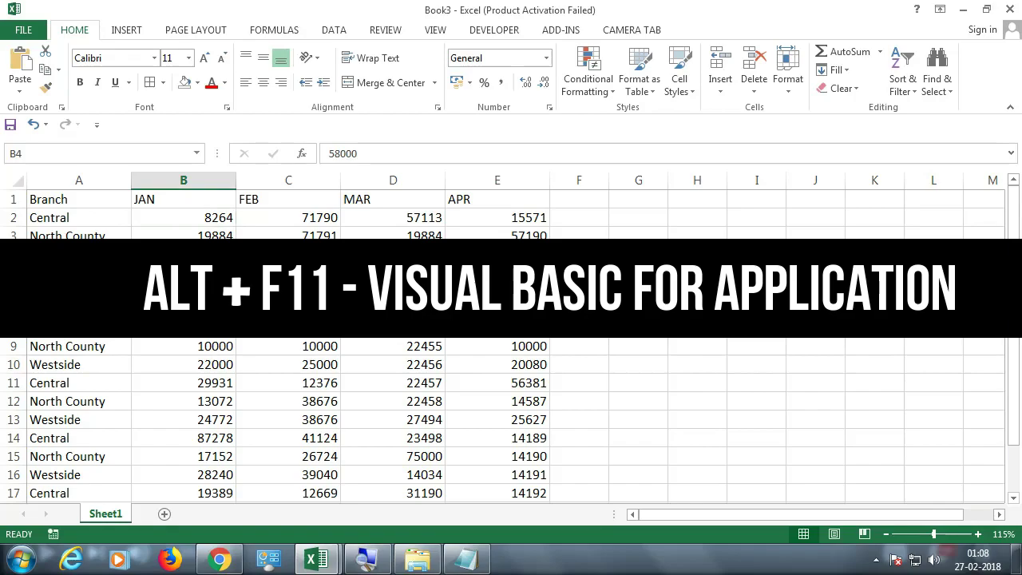
# Step: Open the VBA editor (Alt+F11) and Sheet1's code window
pyautogui.hotkey('alt', 'F11')
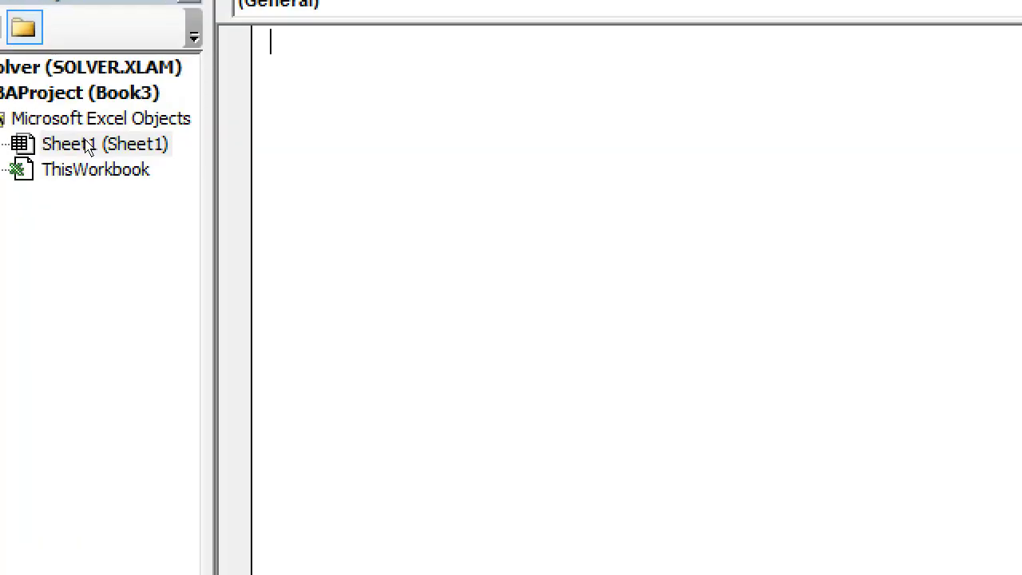
pyautogui.rightClick(87, 146)
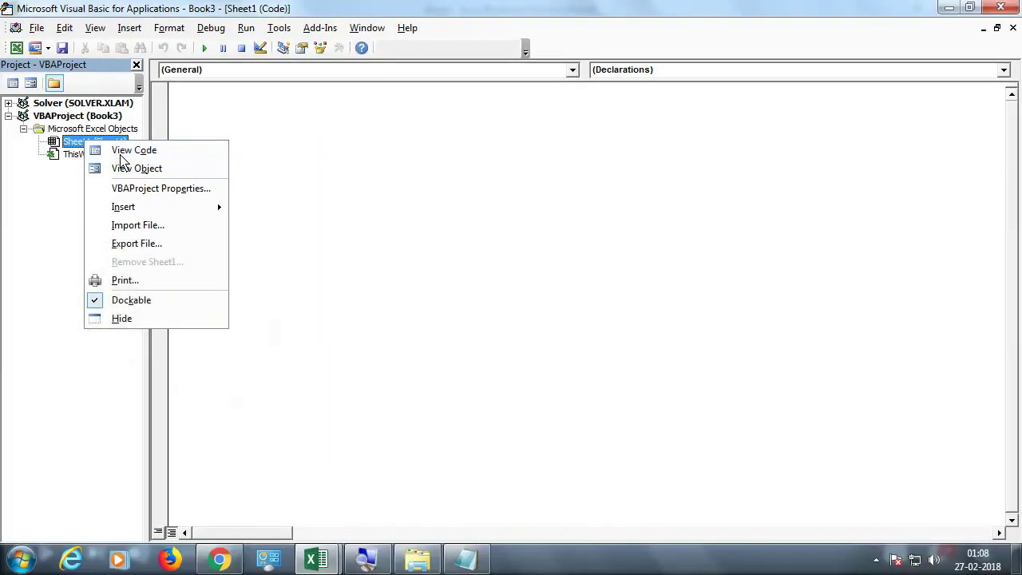
pyautogui.click(121, 152)
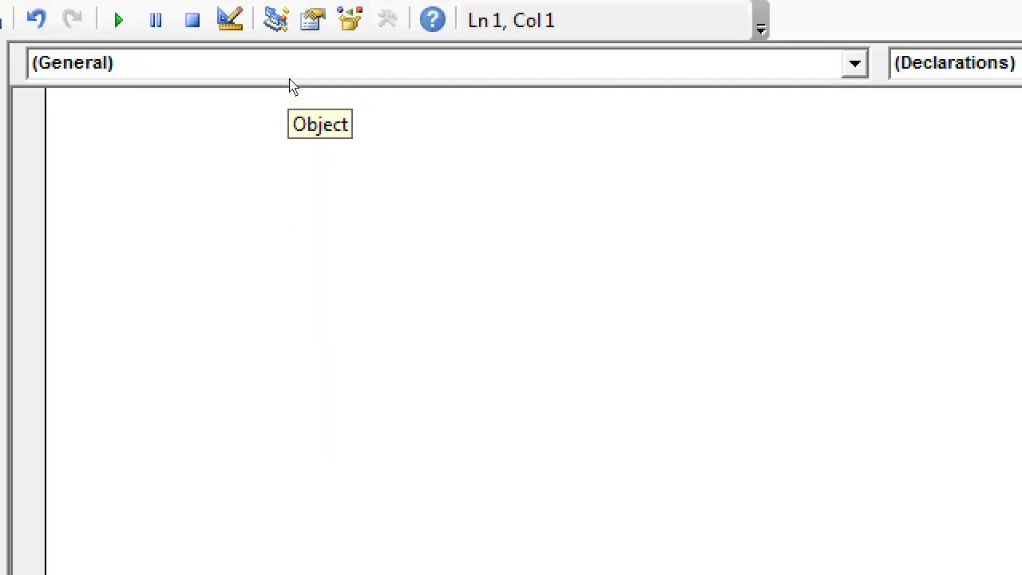
# Step: Insert the Worksheet_SelectionChange stub via the Worksheet object and add two blank lines inside
pyautogui.click(288, 83)
pyautogui.press('Down')
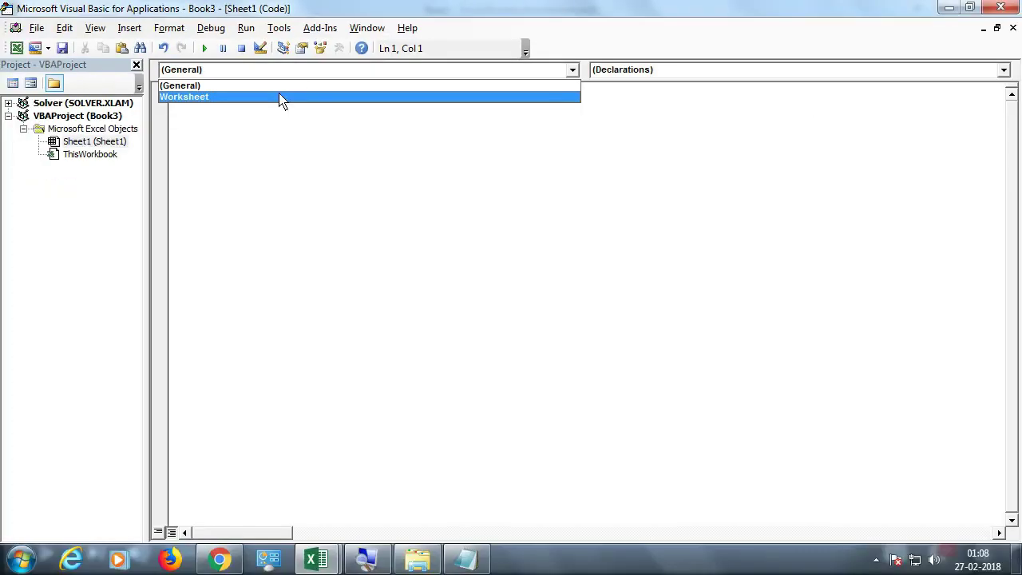
pyautogui.click(281, 97)
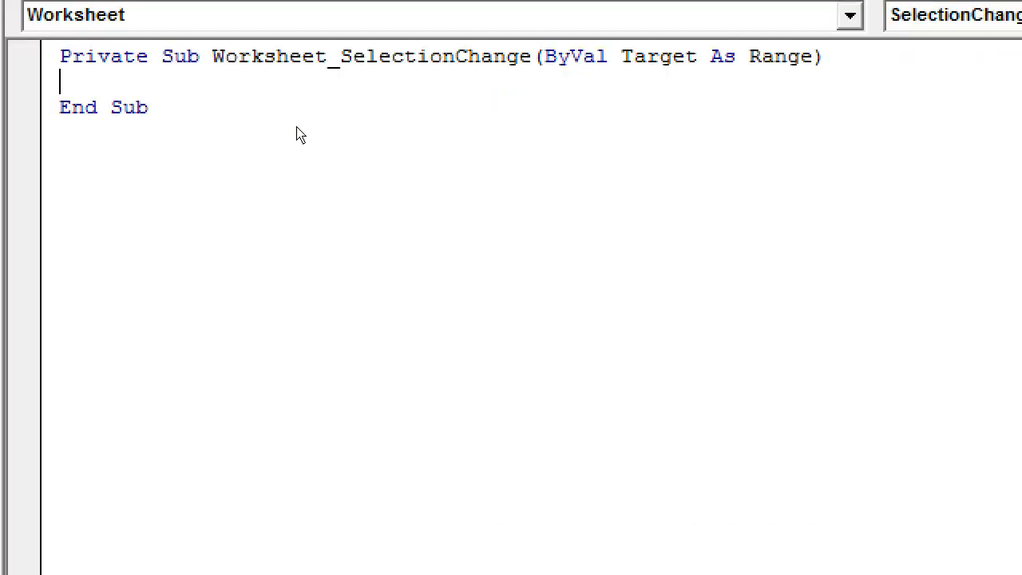
pyautogui.press('Return')
pyautogui.press('Return')
pyautogui.press('Return')
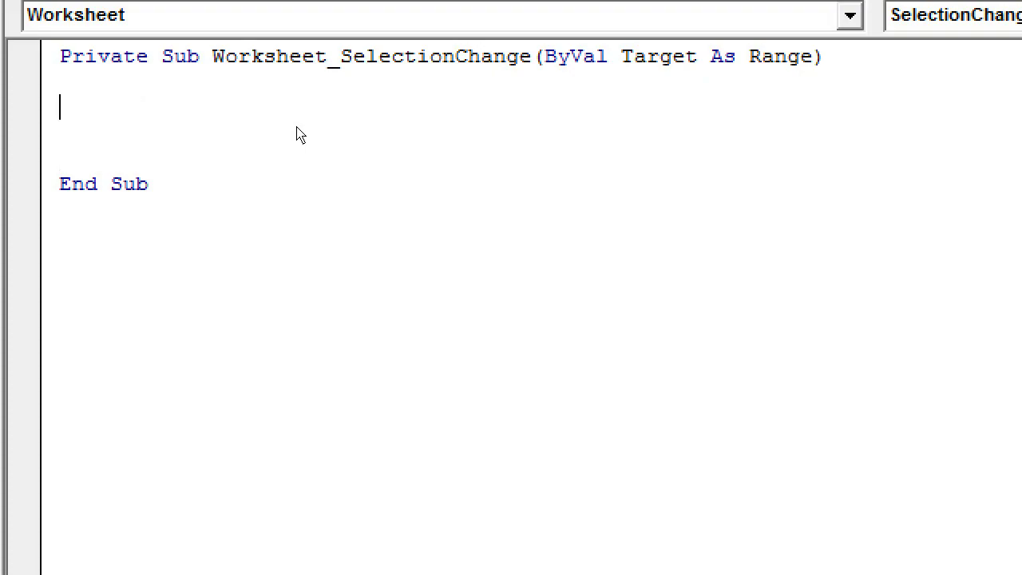
pyautogui.press('Return')
pyautogui.press('Return')
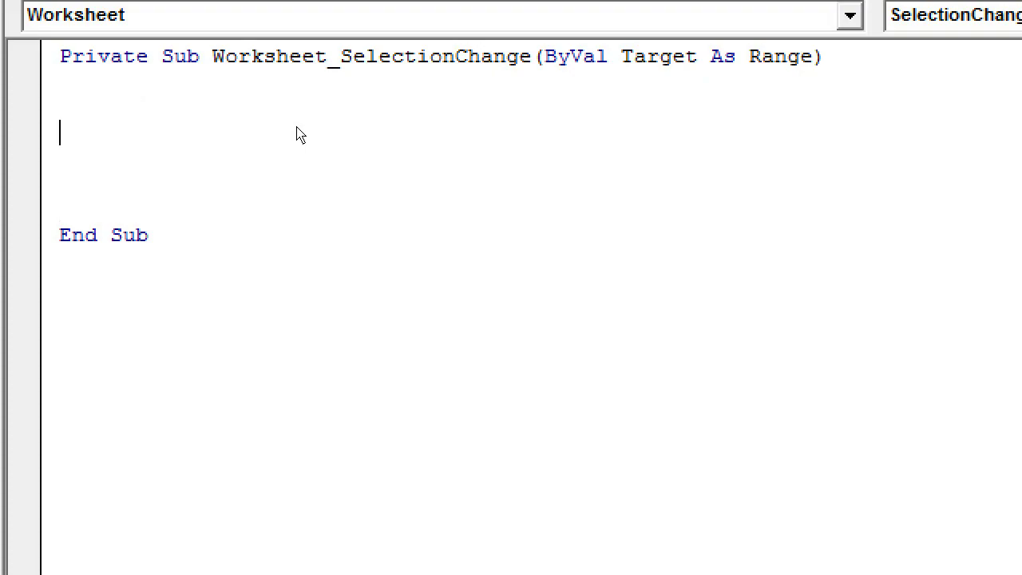
# Step: Write Sheet1.Range("A1:XFD1048576").ClearFormats as the procedure's first line
pyautogui.press('Up')
pyautogui.write('shee')
pyautogui.write('t1.')
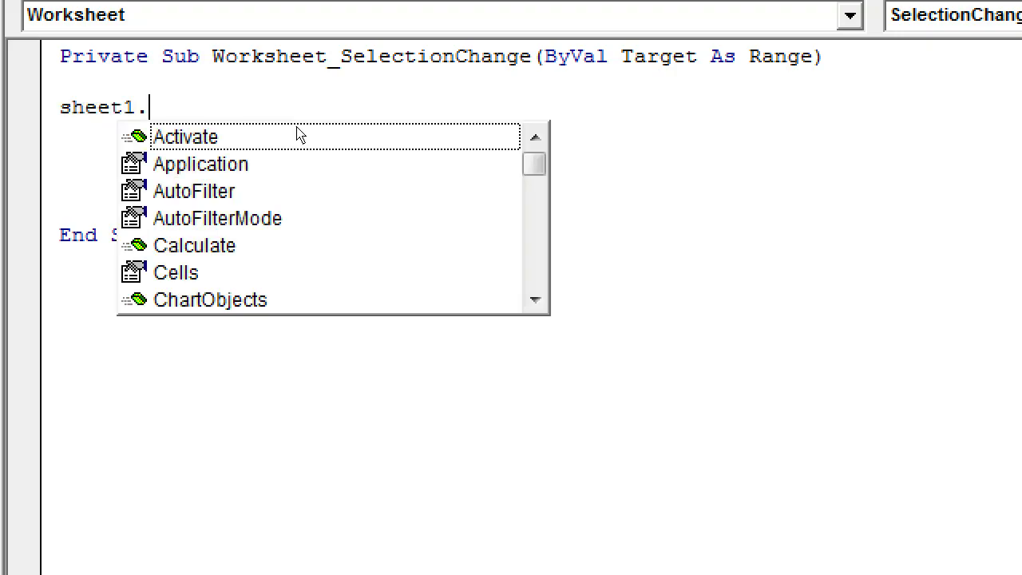
pyautogui.write('rang')
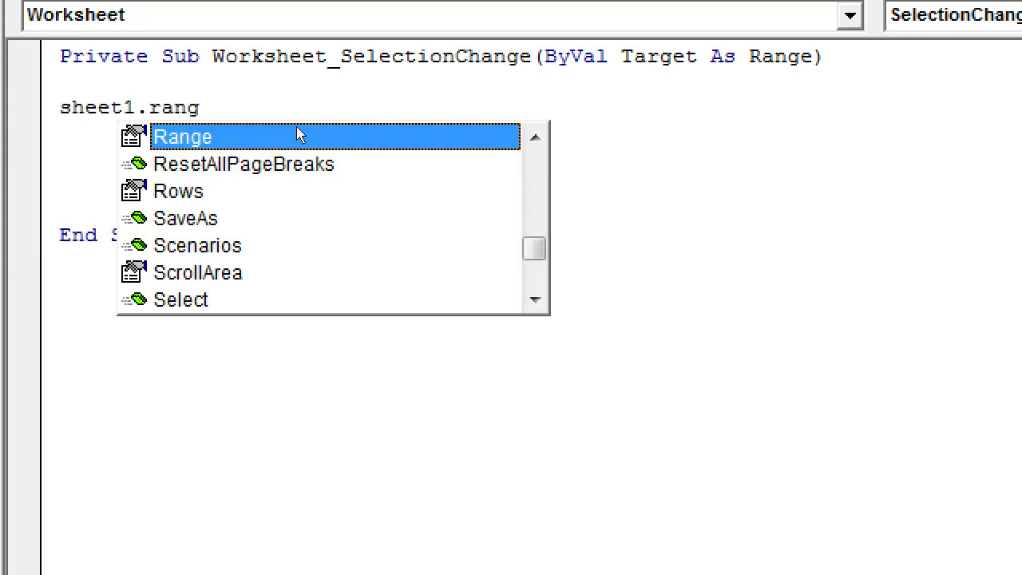
pyautogui.write('e')
pyautogui.write('(')
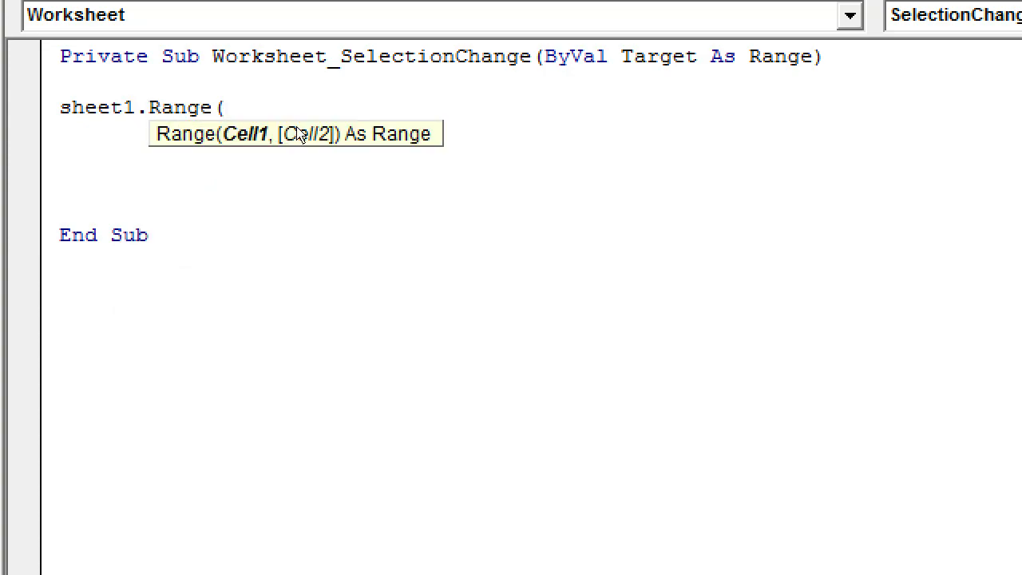
pyautogui.write('"')
pyautogui.write('A1')
pyautogui.write(':X')
pyautogui.write('FD')
pyautogui.write('1')
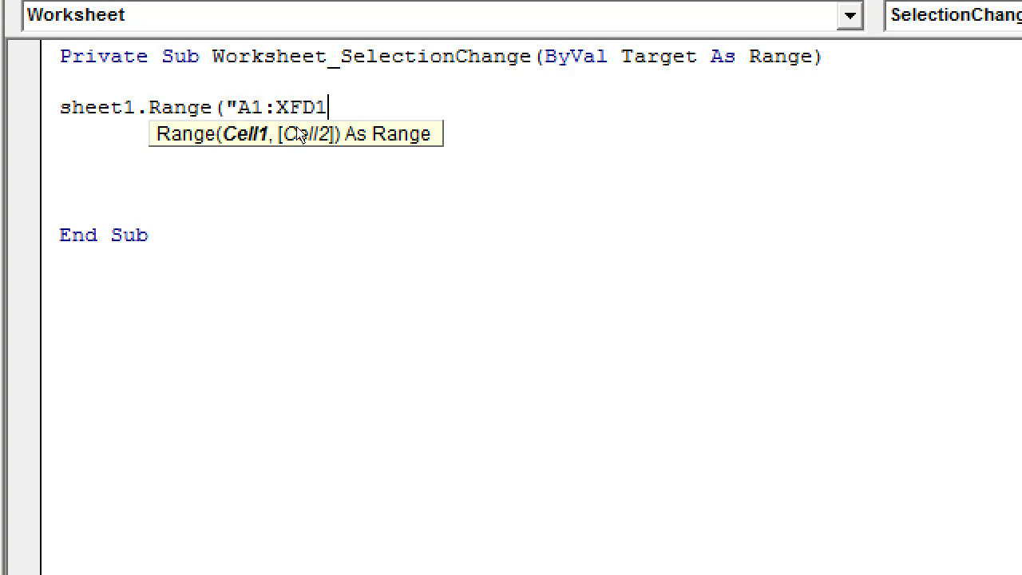
pyautogui.write('048576')
pyautogui.write('")')
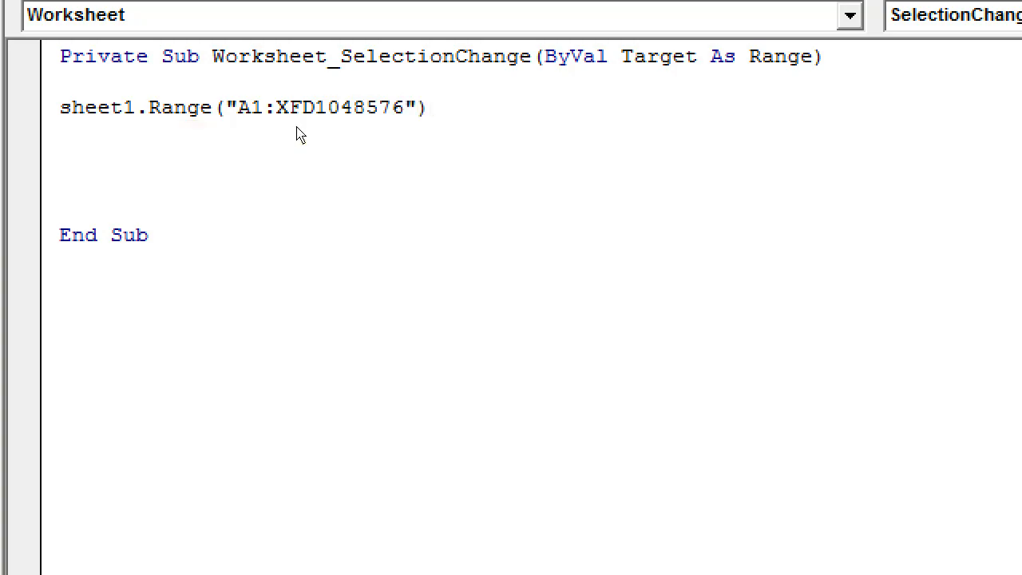
pyautogui.write('.cle')
pyautogui.press('Down')
pyautogui.press('Down')
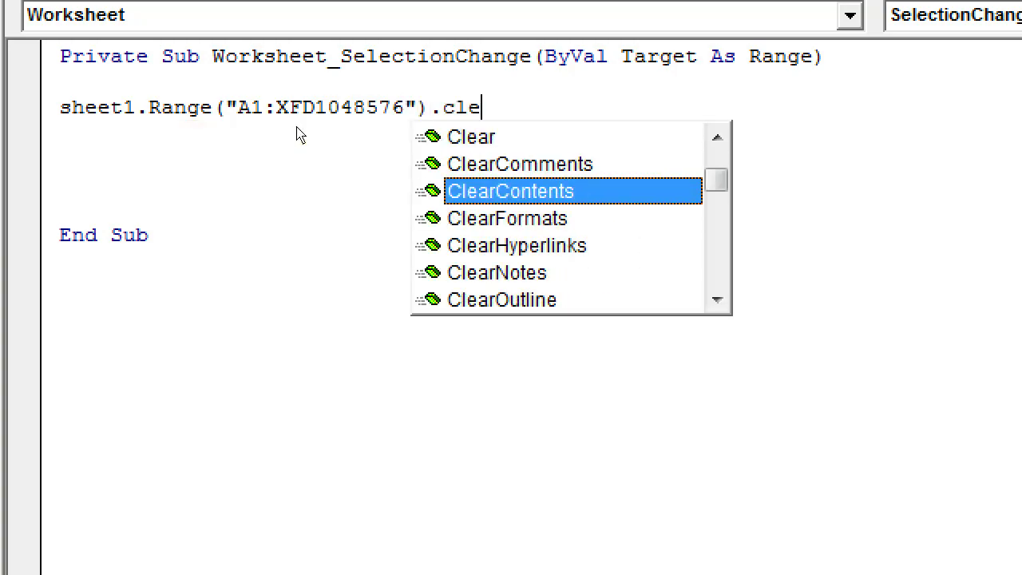
pyautogui.press('Down')
pyautogui.press('Return')
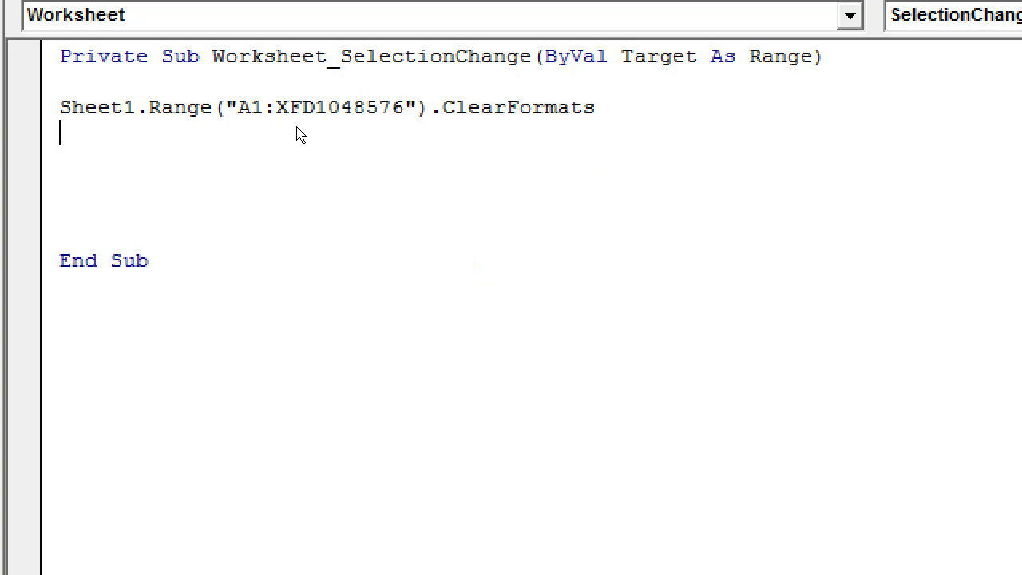
pyautogui.hotkey('alt', 'F11')
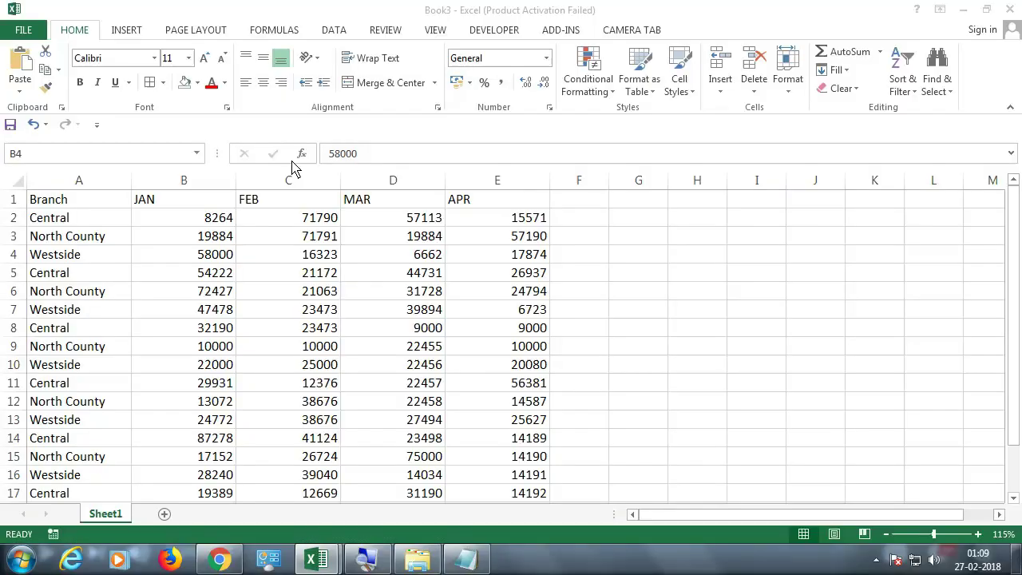
pyautogui.moveTo(208, 217); pyautogui.dragTo(207, 328)
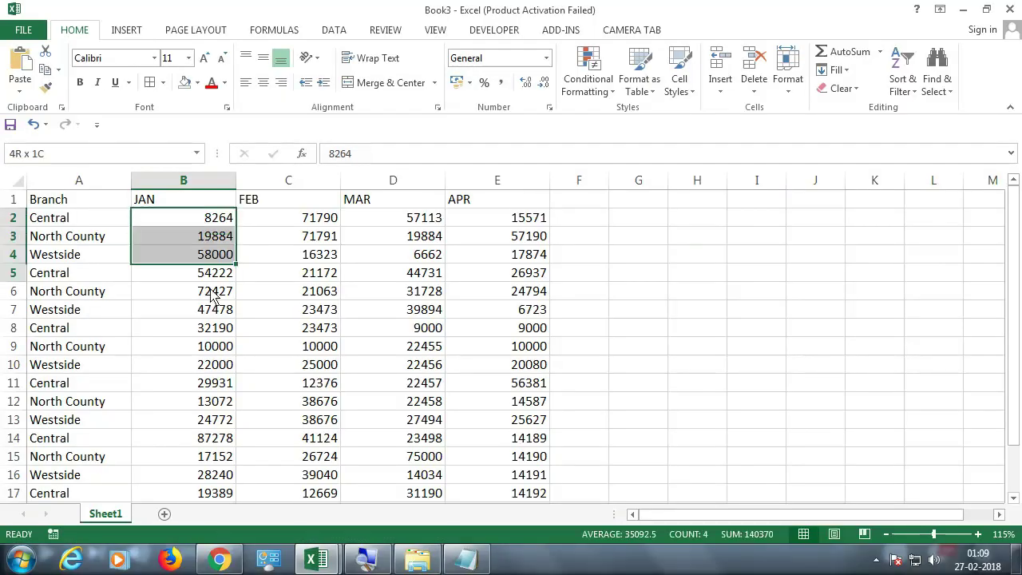
pyautogui.click(212, 84)
pyautogui.click(353, 344)
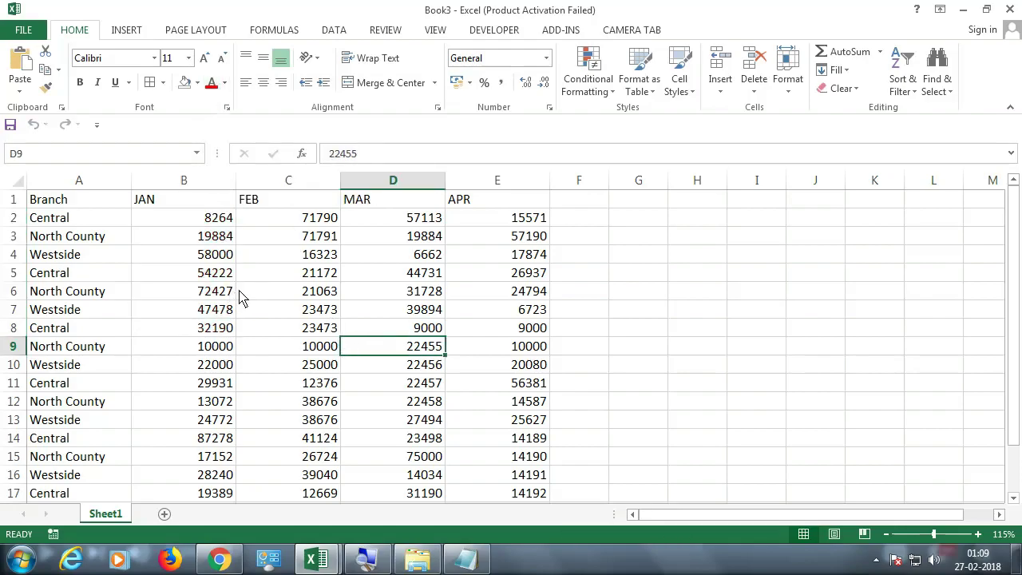
pyautogui.hotkey('alt', 'F11')
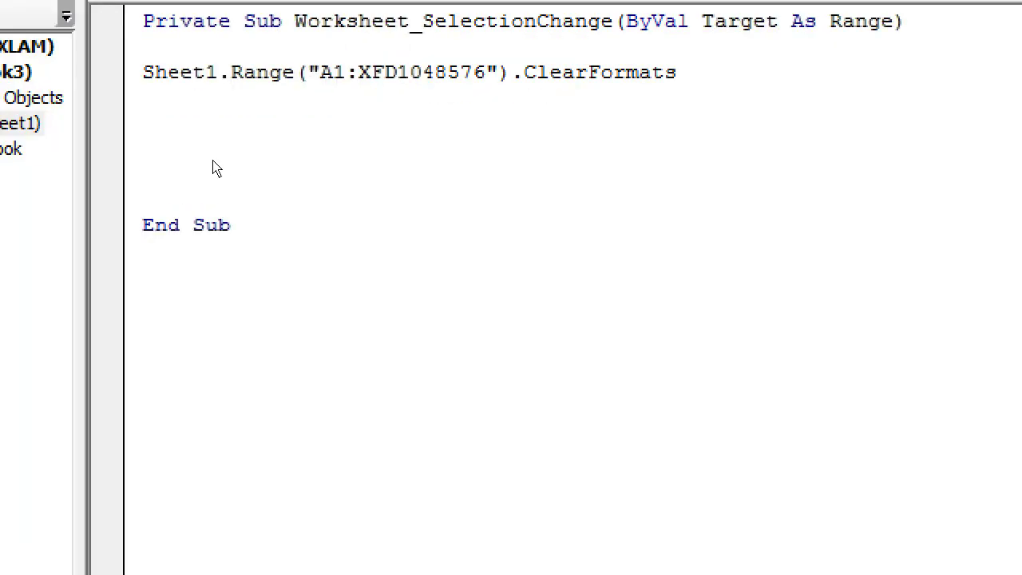
# Step: Add the statement Selection.Interior.Color = RGB(255,255,0) below the ClearFormats line
pyautogui.press('Return')
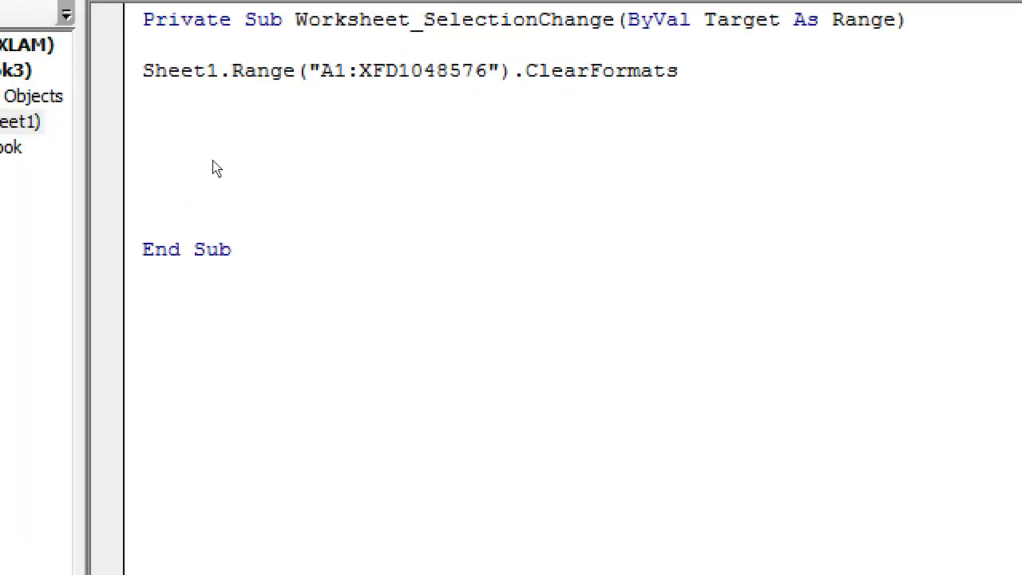
pyautogui.press('Return')
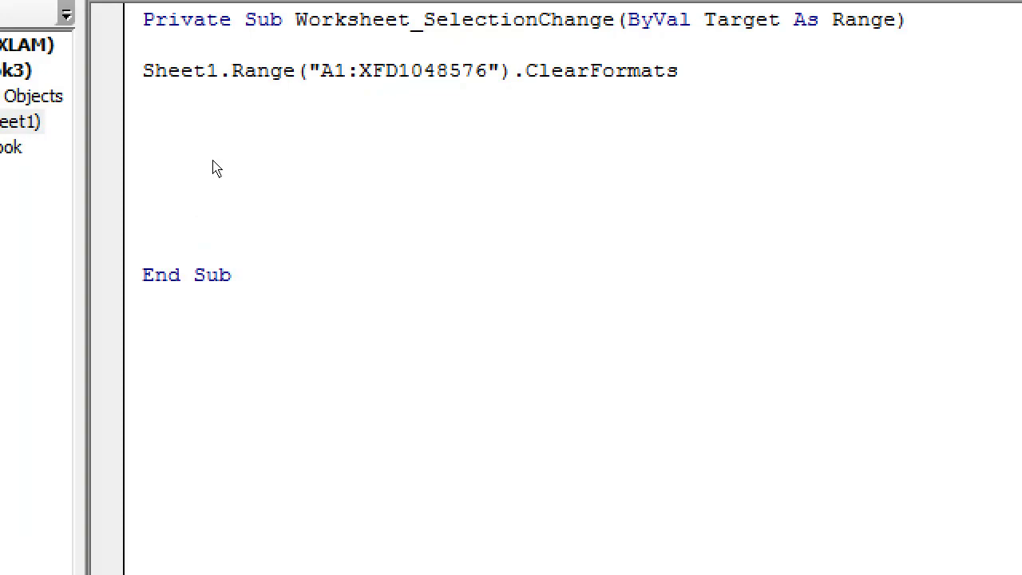
pyautogui.write('selection.')
pyautogui.write('int')
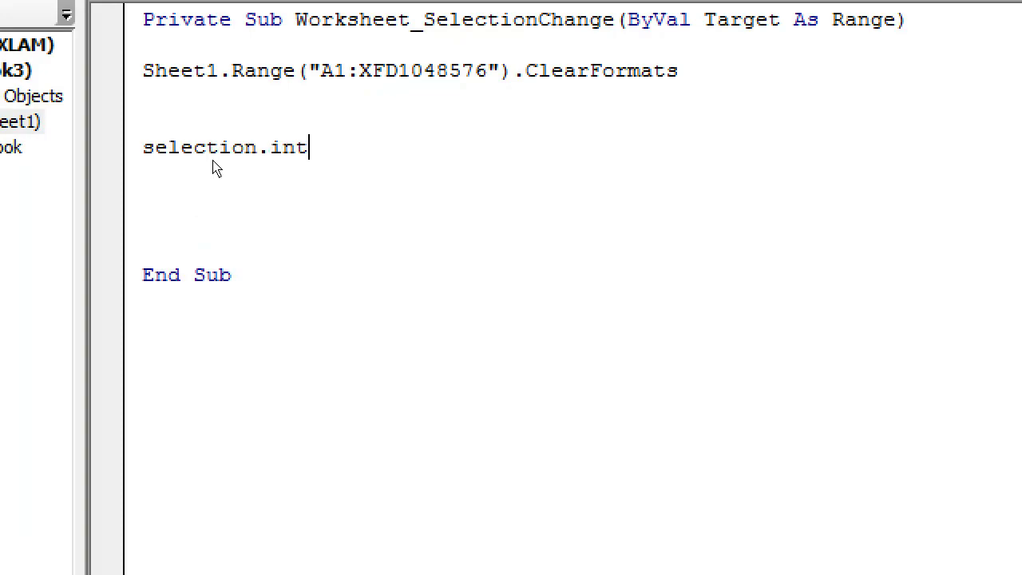
pyautogui.write('erior.color=rgb')
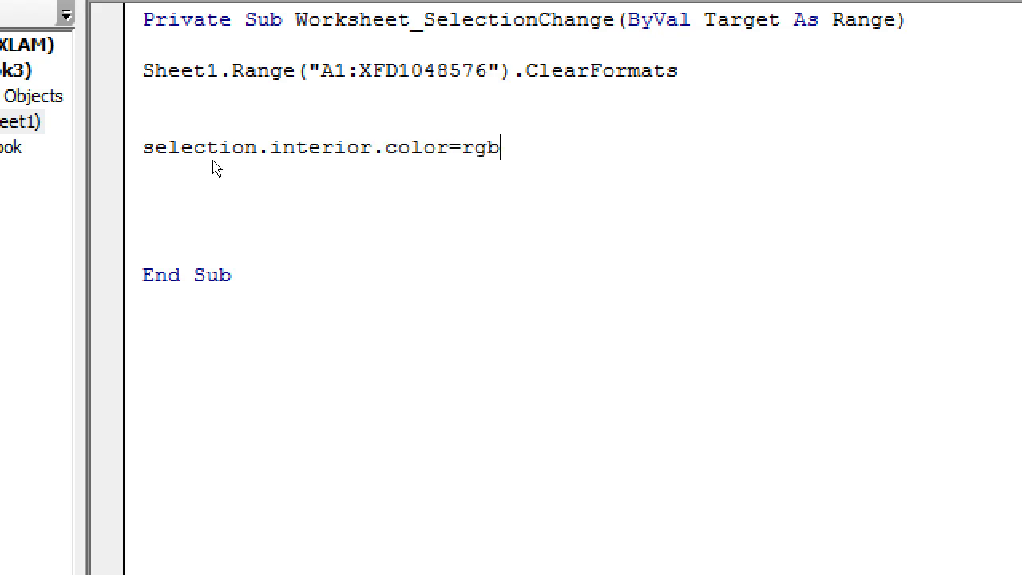
pyautogui.write('(')
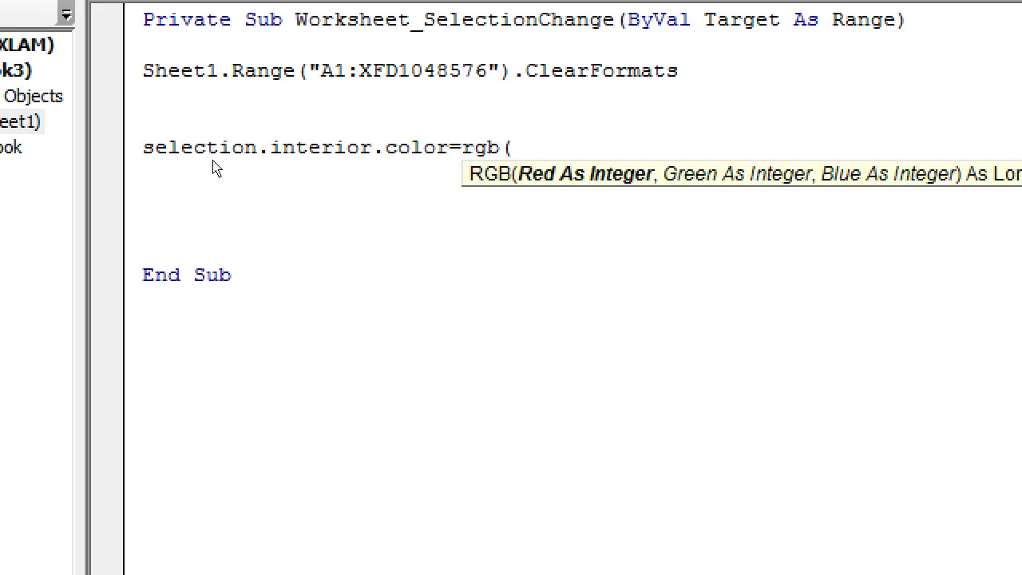
pyautogui.write('25')
pyautogui.write('5,')
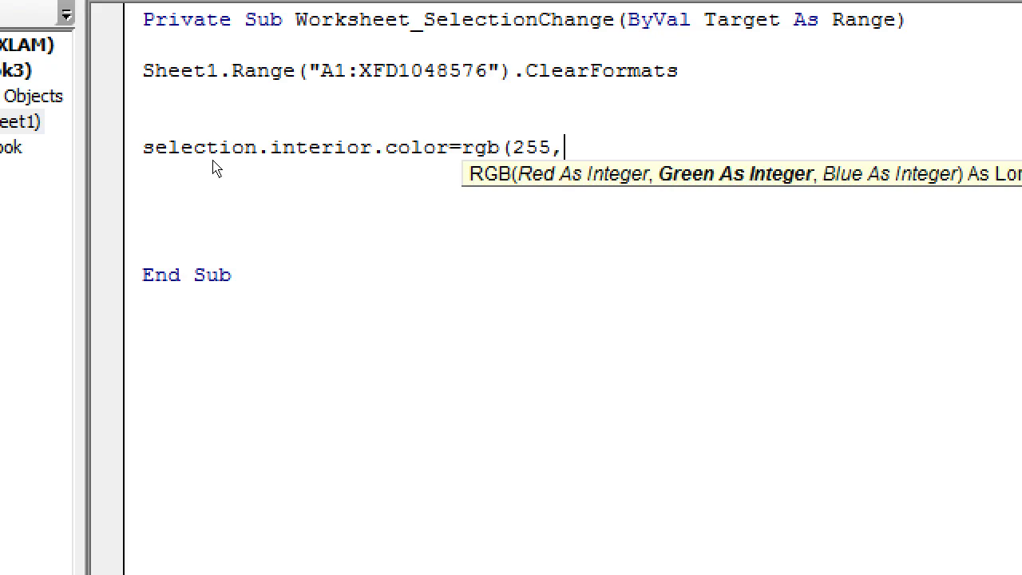
pyautogui.write('255,0')
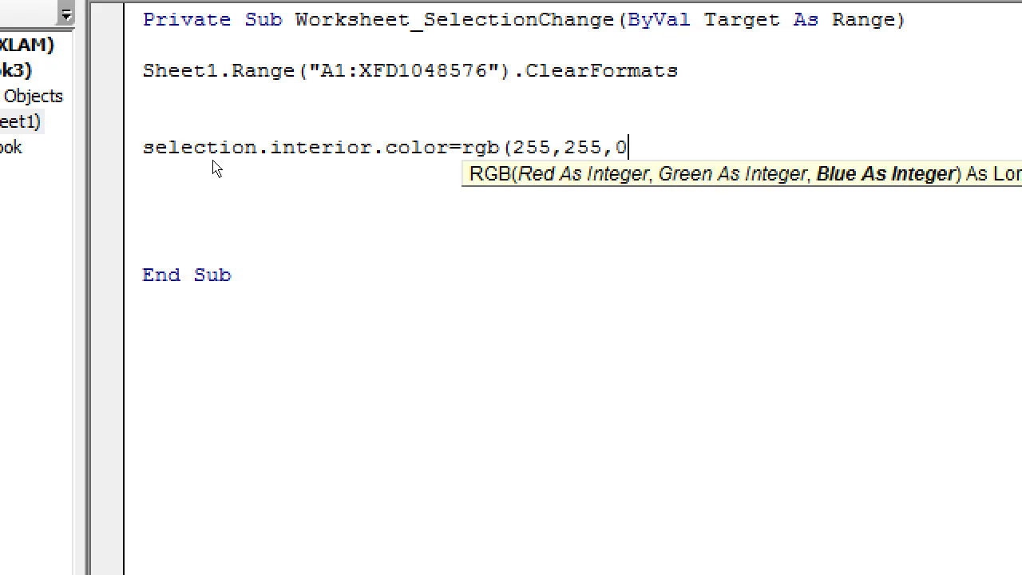
pyautogui.write(')')
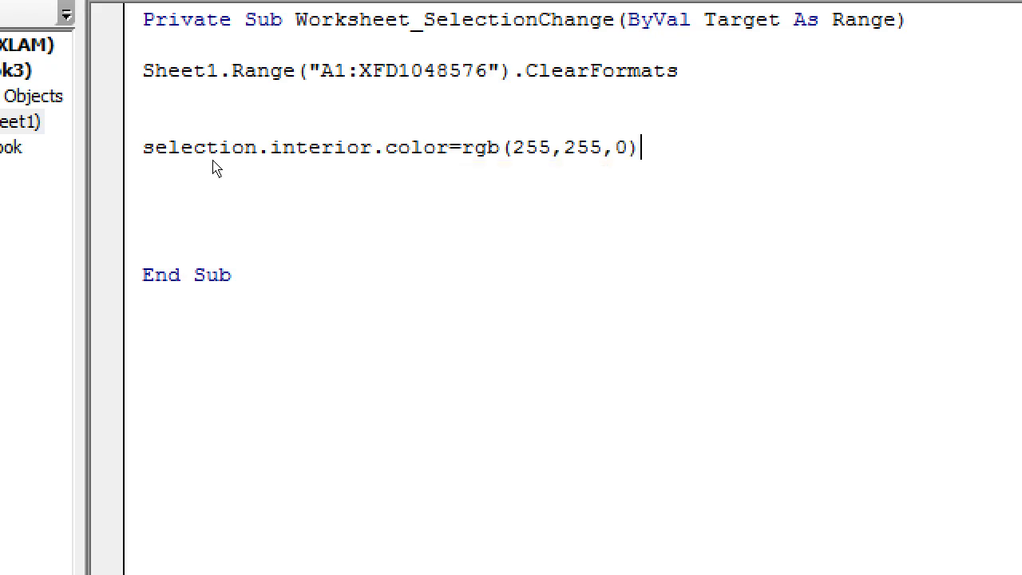
pyautogui.press('Return')
# Step: In Excel, select C11 to confirm the yellow fill, then return to the code
pyautogui.hotkey('alt', 'F11')
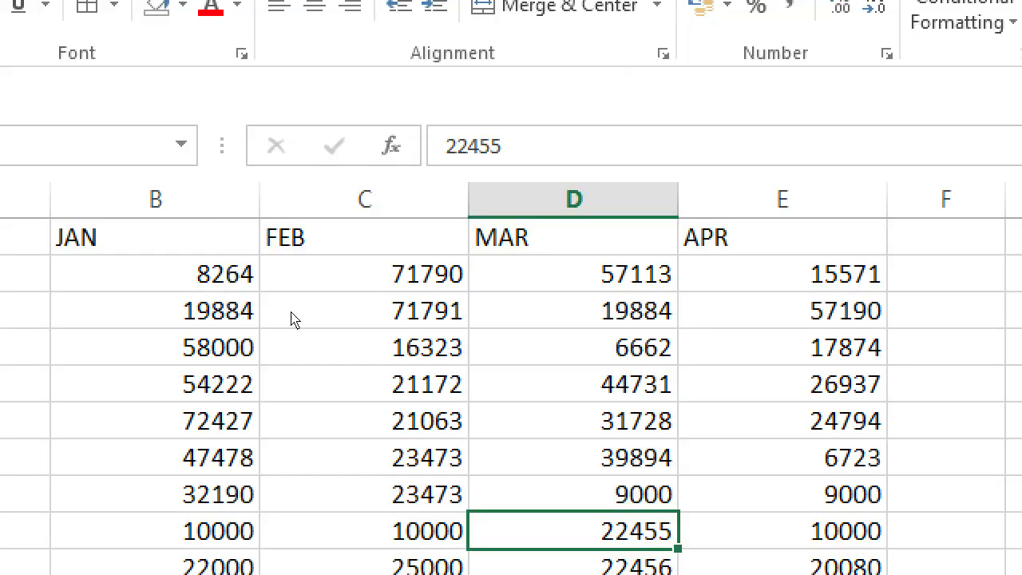
pyautogui.hotkey('ctrl', 'shift', 'y')
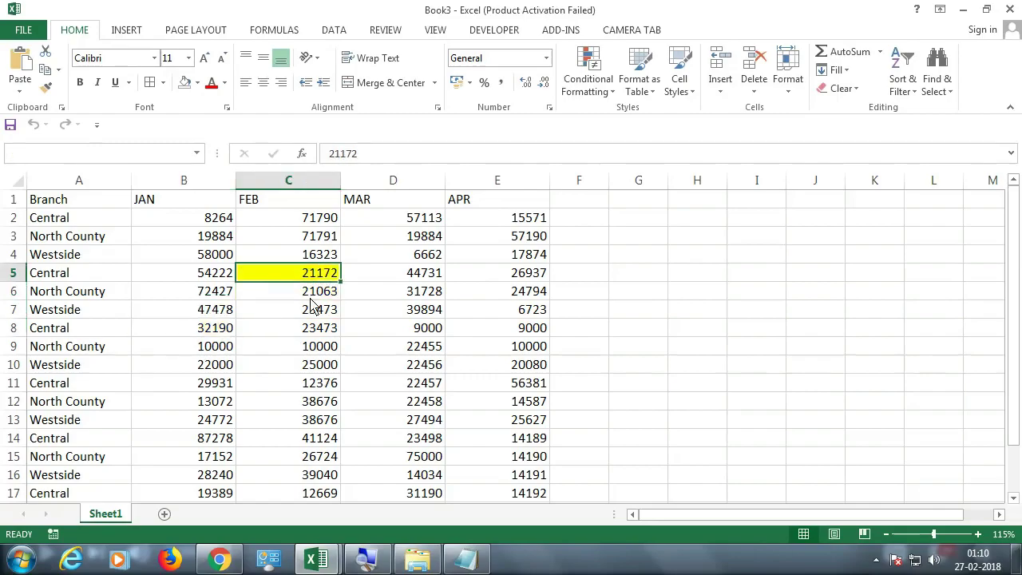
pyautogui.click(324, 385)
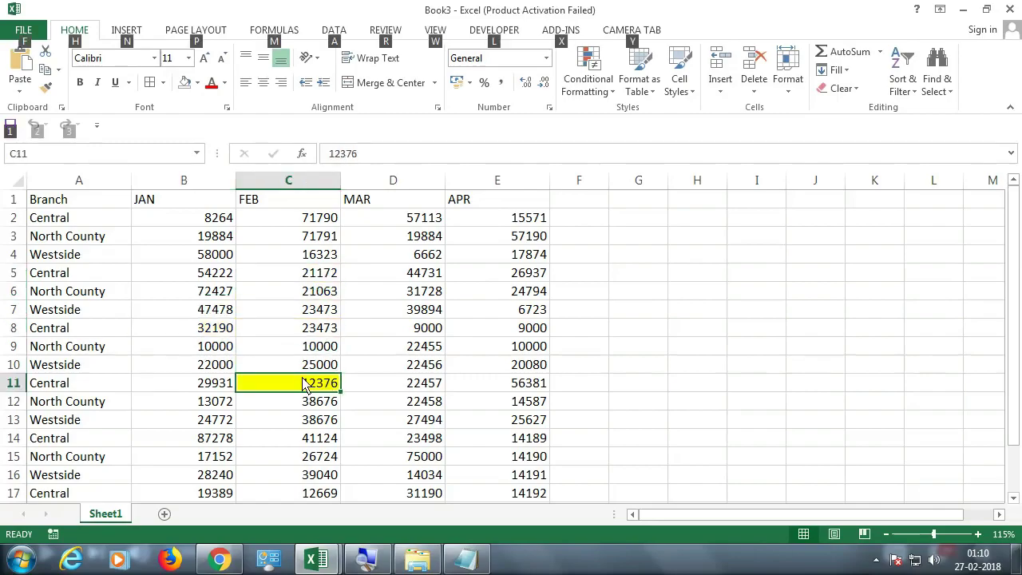
pyautogui.hotkey('alt', 'F11')
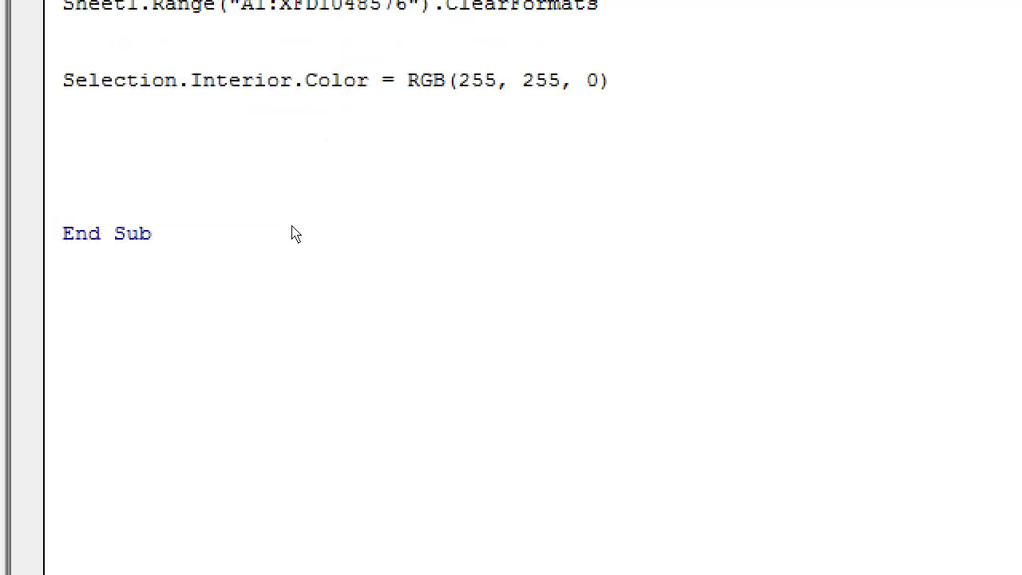
# Step: Duplicate the fill line and rewrite it as Selection.Font.Color = RGB(255, 0, 0)
pyautogui.hotkey('shift', 'Down')
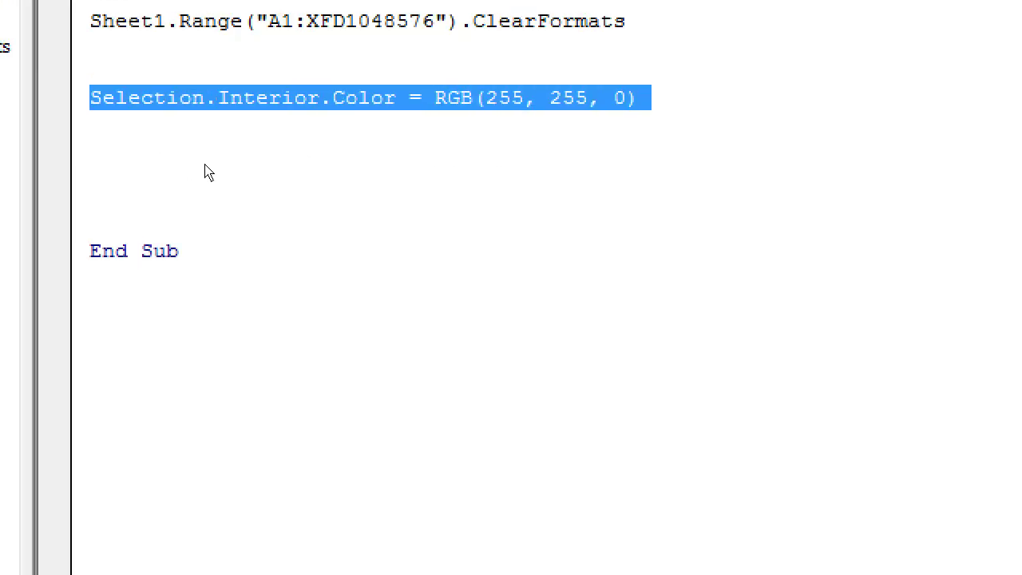
pyautogui.hotkey('ctrl', 'c')
pyautogui.press('Right')
pyautogui.hotkey('ctrl', 'v')
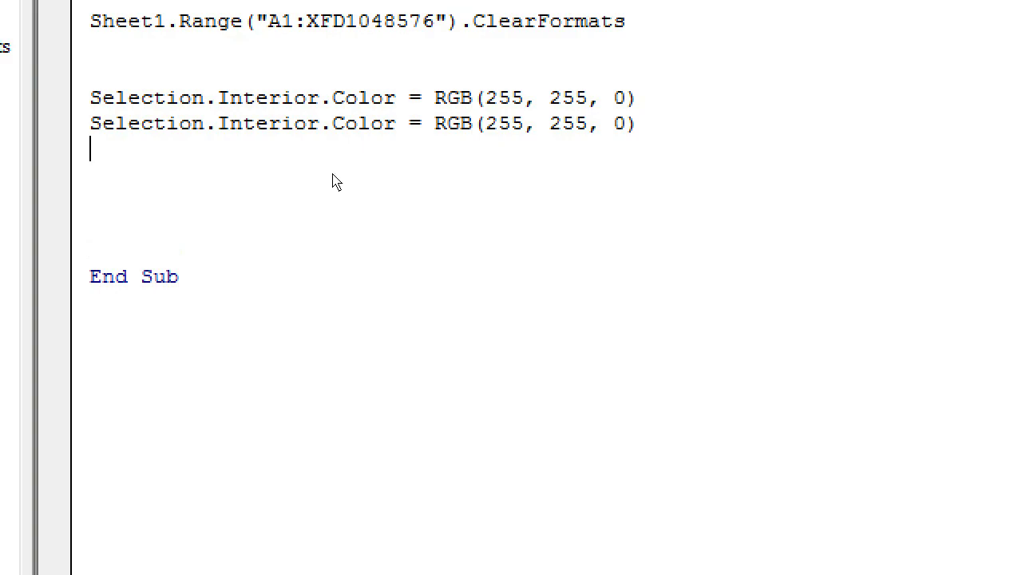
pyautogui.press('BackSpace')
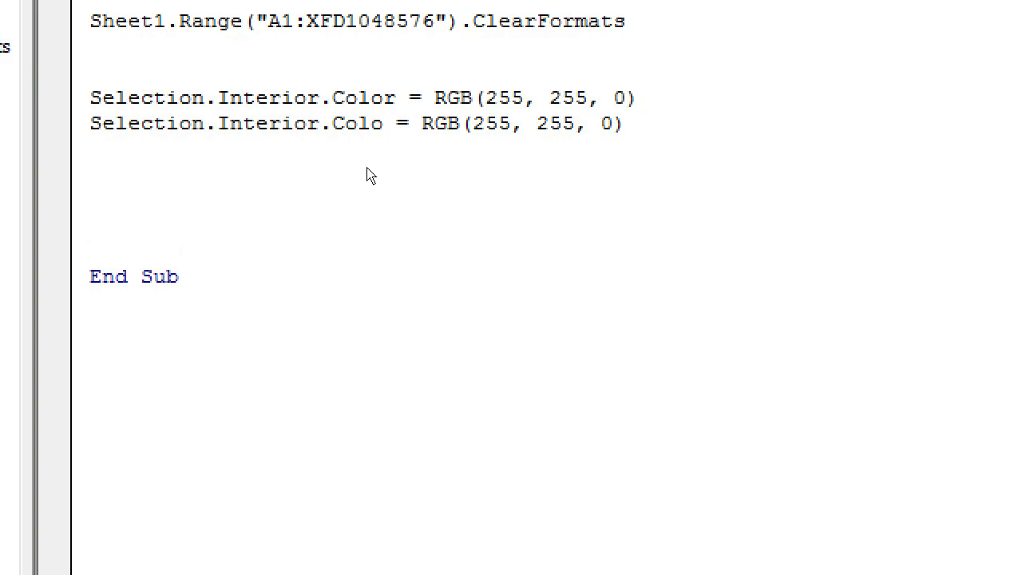
pyautogui.write('r')
pyautogui.press('Left')
pyautogui.press('Left')
pyautogui.press('Left')
pyautogui.hotkey('shift', 'Left')
pyautogui.hotkey('shift', 'Left')
pyautogui.hotkey('shift', 'Left')
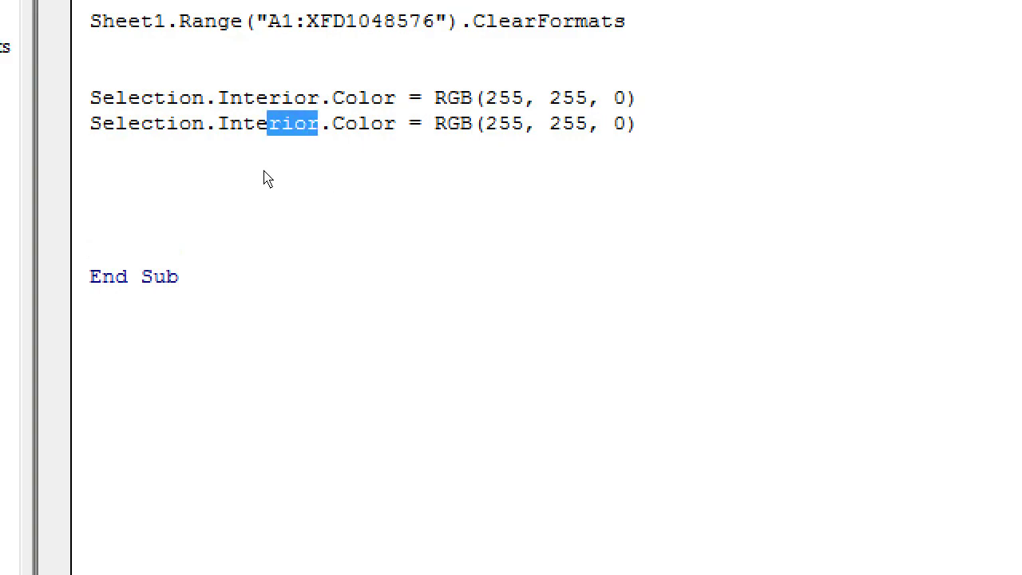
pyautogui.hotkey('shift', 'Left')
pyautogui.hotkey('shift', 'Left')
pyautogui.hotkey('shift', 'Left')
pyautogui.write('font')
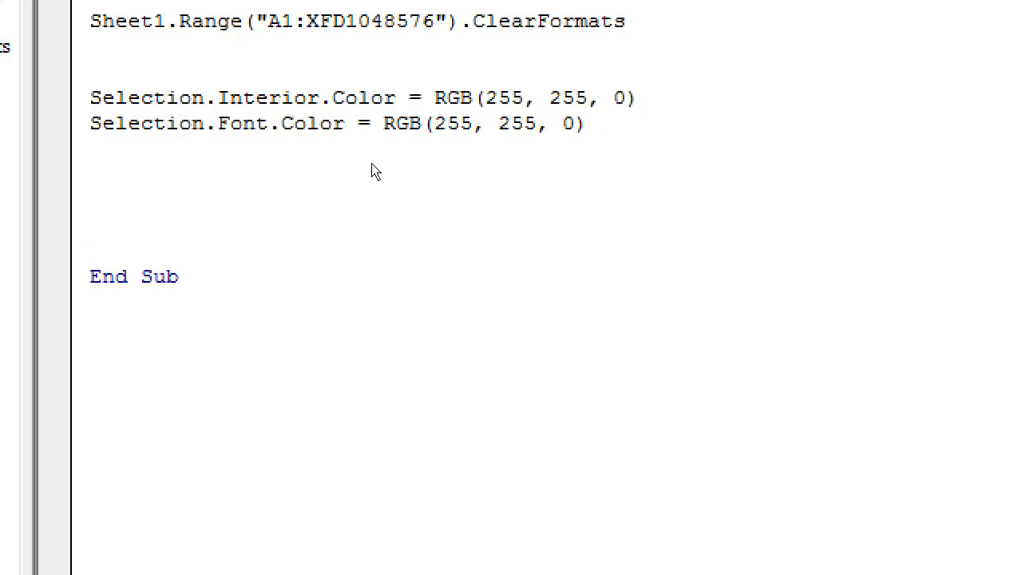
pyautogui.press('BackSpace')
pyautogui.press('BackSpace')
pyautogui.press('BackSpace')
pyautogui.write('0')
# Step: Paste another copy and turn it into the Selection.Font.Size = 15 statement
pyautogui.hotkey('ctrl', 'v')
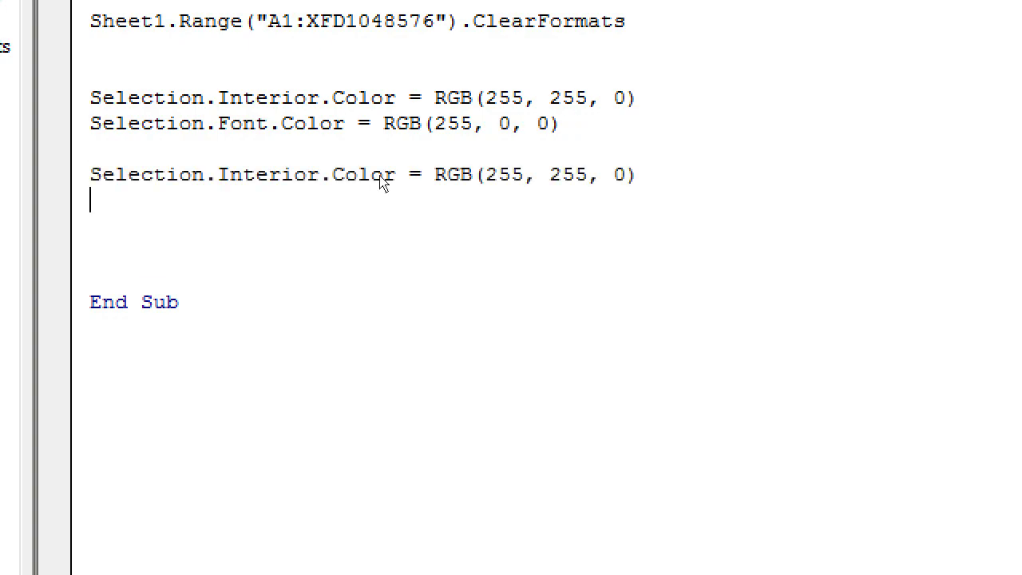
pyautogui.hotkey('shift', 'Left')
pyautogui.hotkey('shift', 'Left')
pyautogui.hotkey('shift', 'Left')
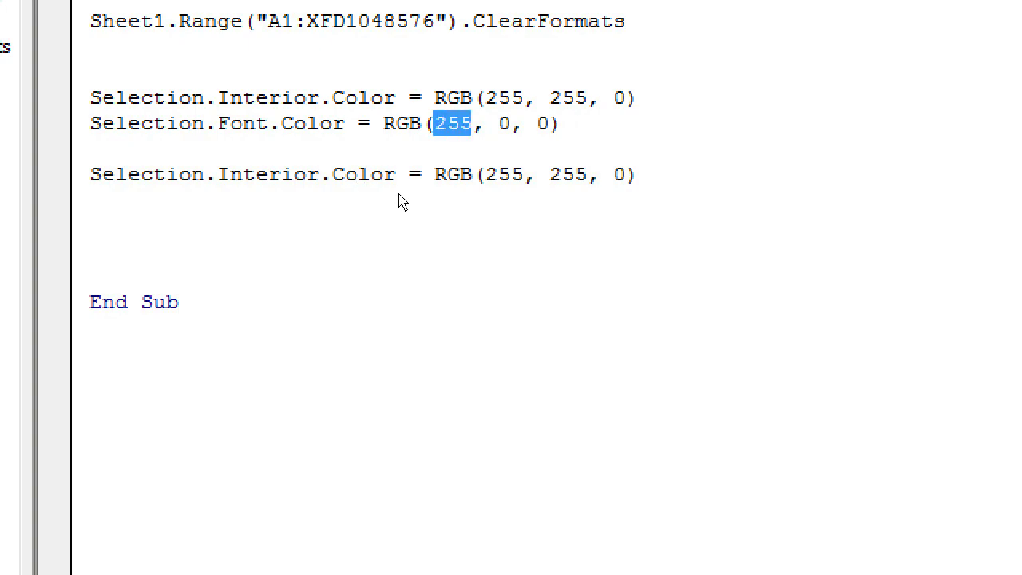
pyautogui.moveTo(394, 174); pyautogui.dragTo(218, 174)
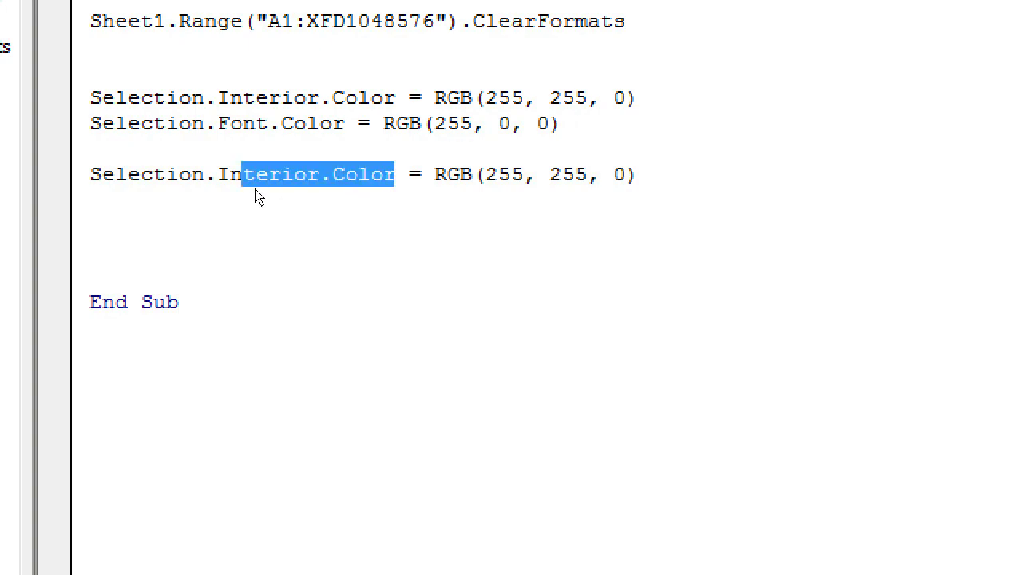
pyautogui.write('f')
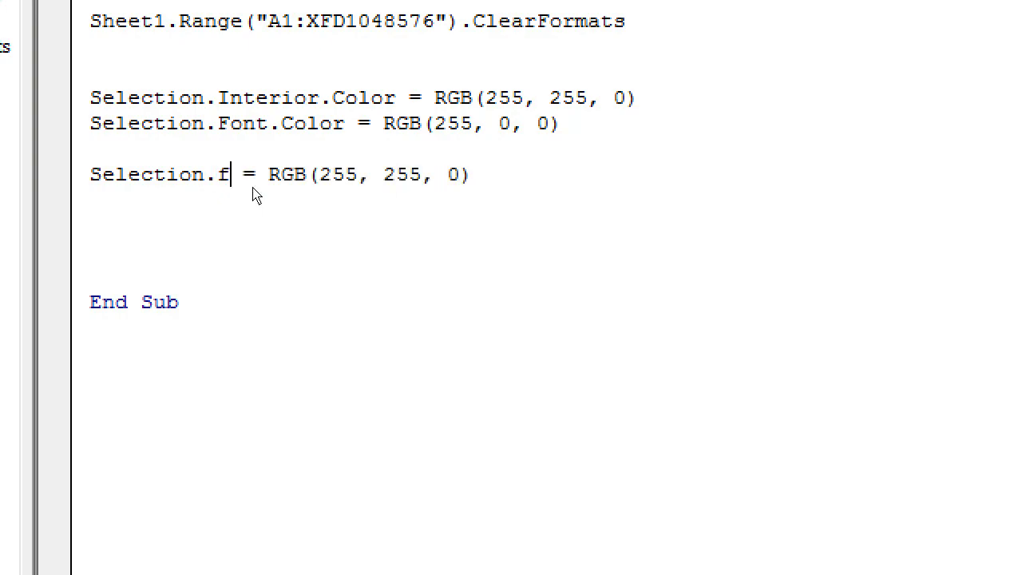
pyautogui.write('ont.si')
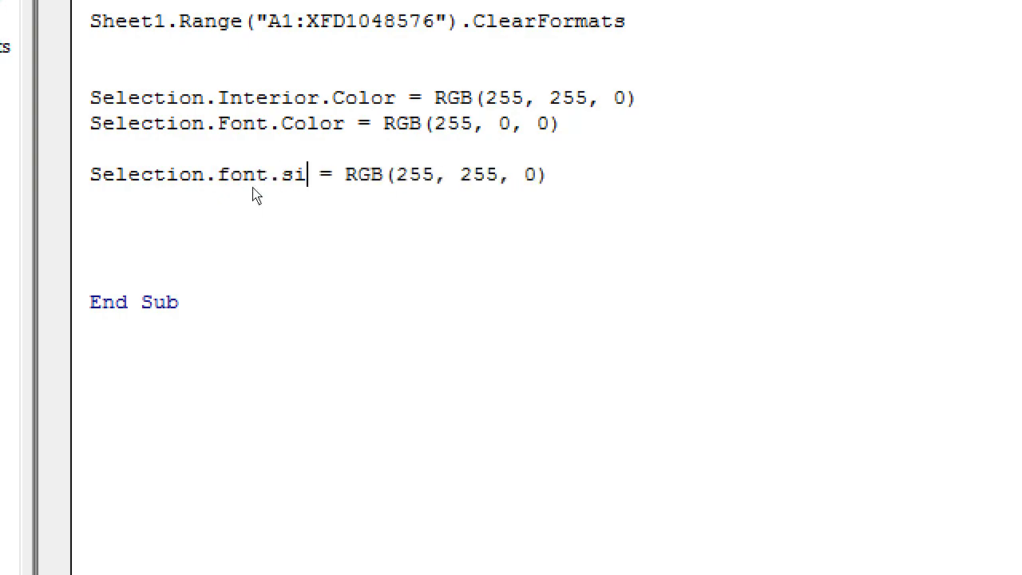
pyautogui.write('ze')
pyautogui.press('Delete')
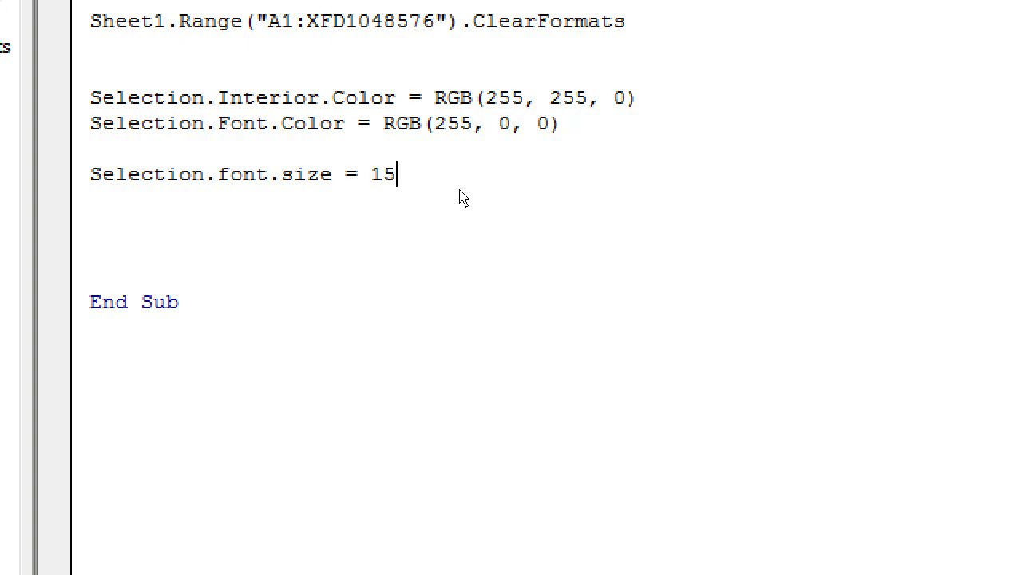
# Step: Copy the Font.Size line and change it to Selection.Font.Name = "impact"
pyautogui.press('Return')
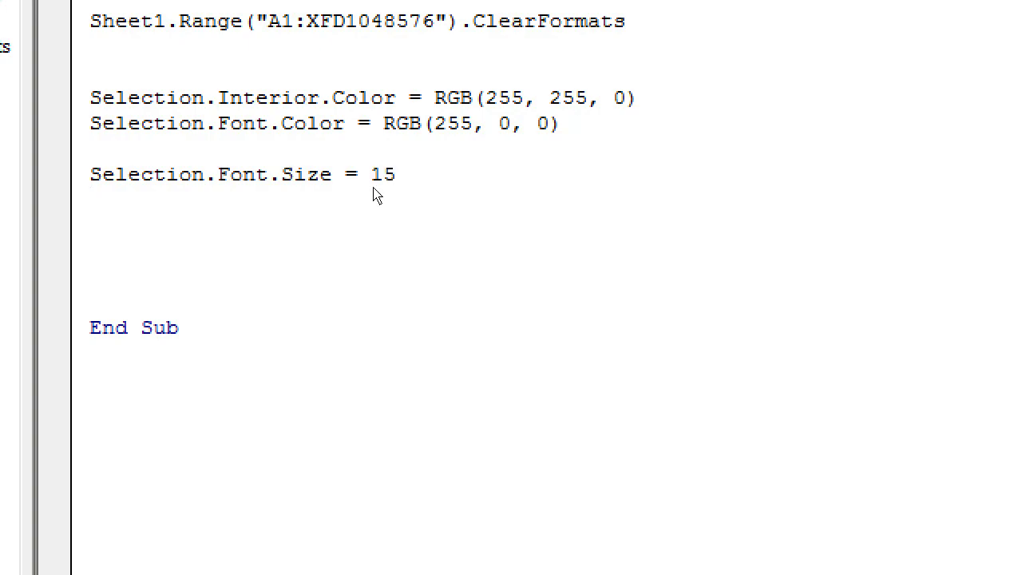
pyautogui.moveTo(374, 190); pyautogui.dragTo(179, 193)
pyautogui.click(193, 224)
pyautogui.hotkey('ctrl', 'v')
pyautogui.moveTo(298, 202); pyautogui.dragTo(330, 201)
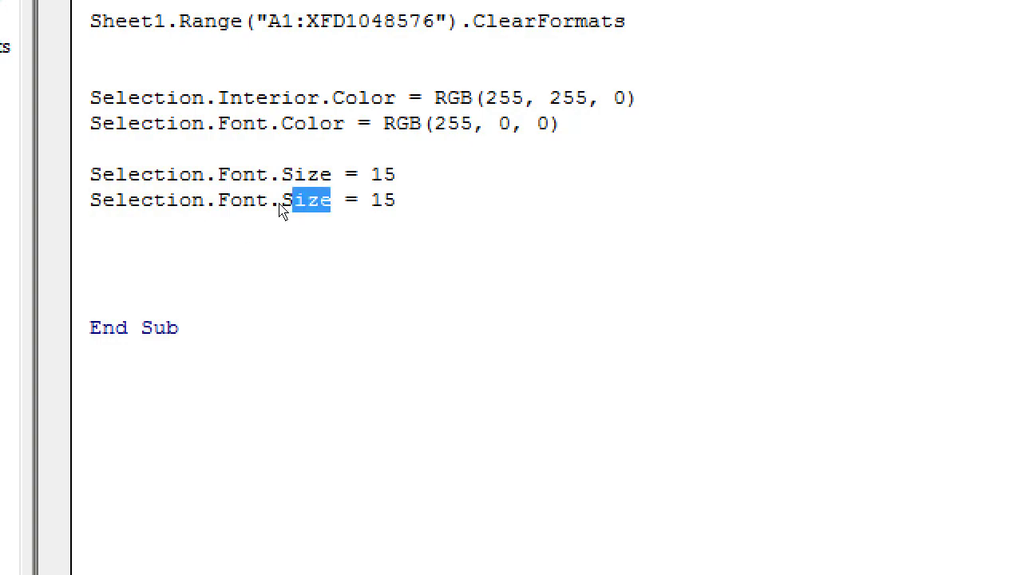
pyautogui.press('BackSpace')
pyautogui.press('BackSpace')
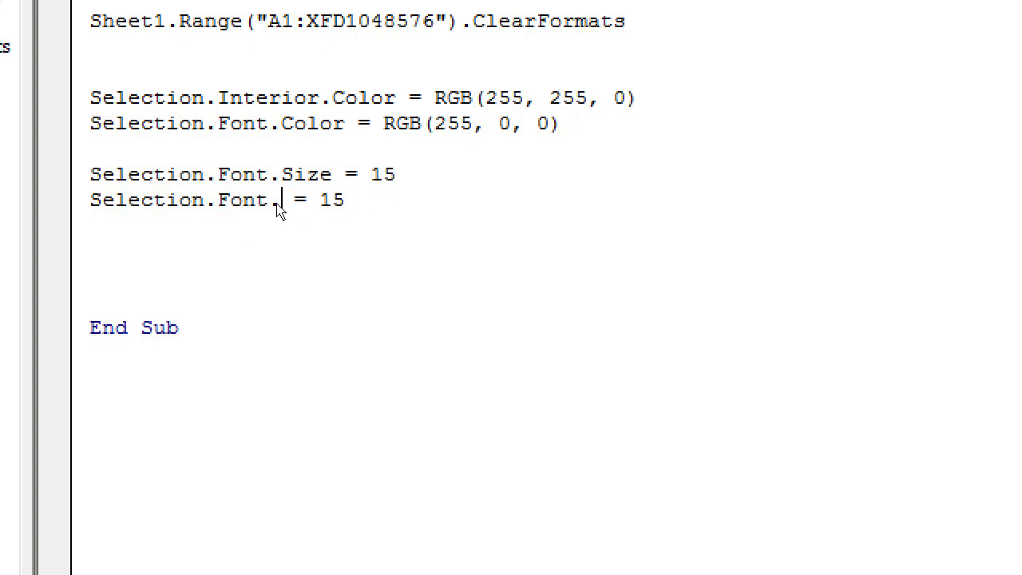
pyautogui.write('Name')
pyautogui.press('Return')
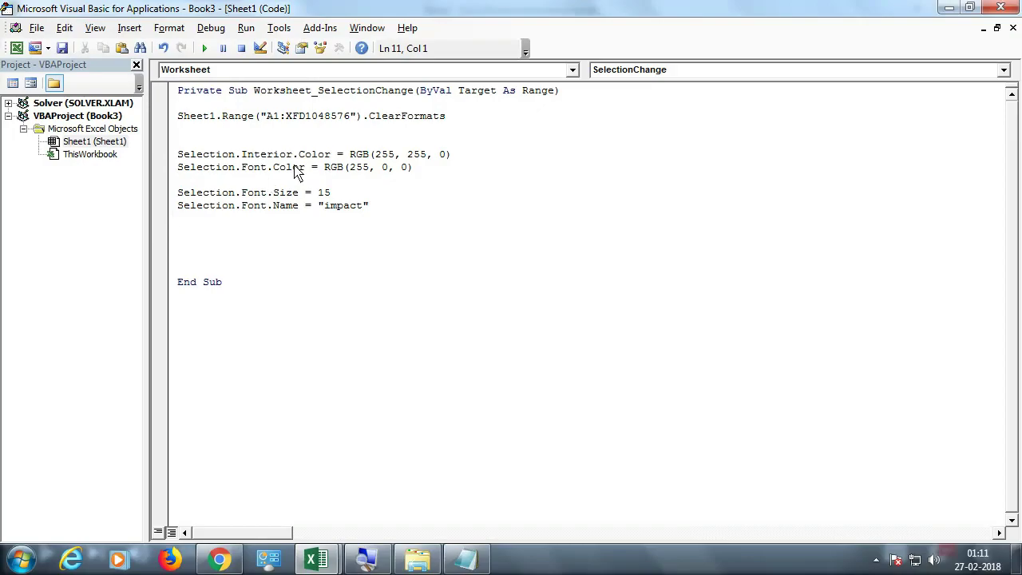
pyautogui.hotkey('alt', 'Tab')
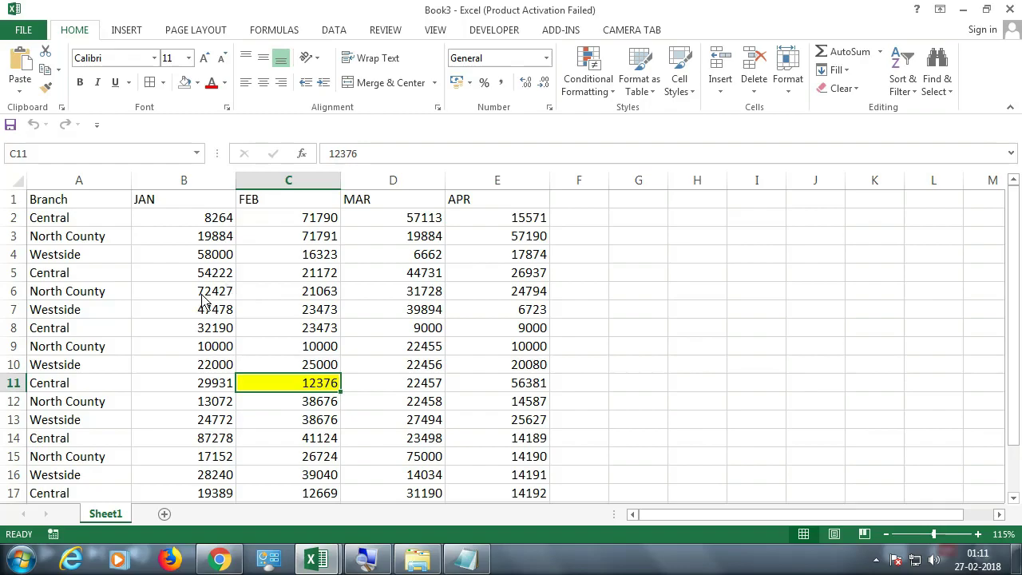
# Step: Select rows 3–8 and cells A6, B8, C7, C9, B9, C10 to watch each format yellow with red Impact text
pyautogui.click(204, 299)
pyautogui.click(232, 334)
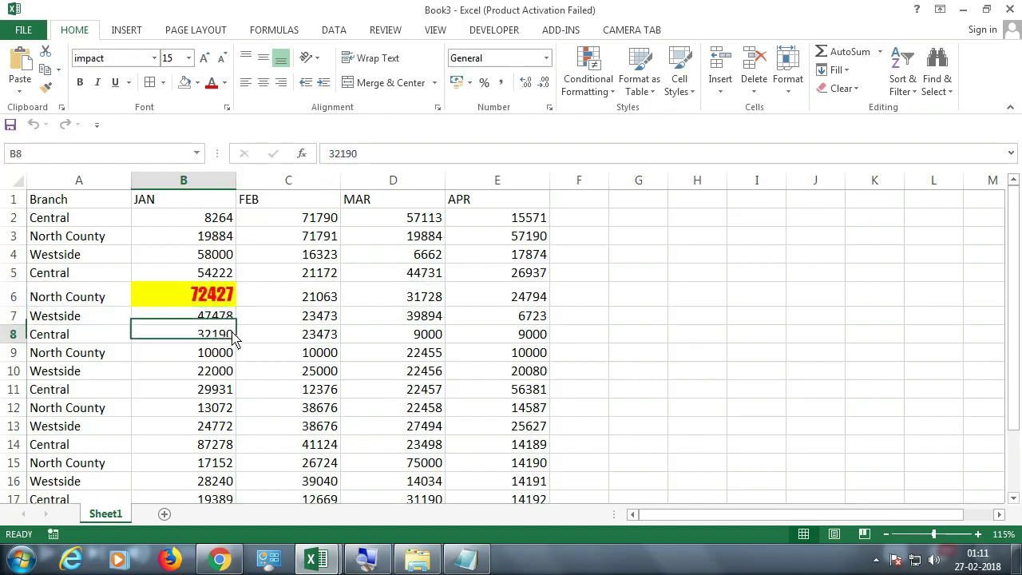
pyautogui.click(11, 339)
pyautogui.click(9, 309)
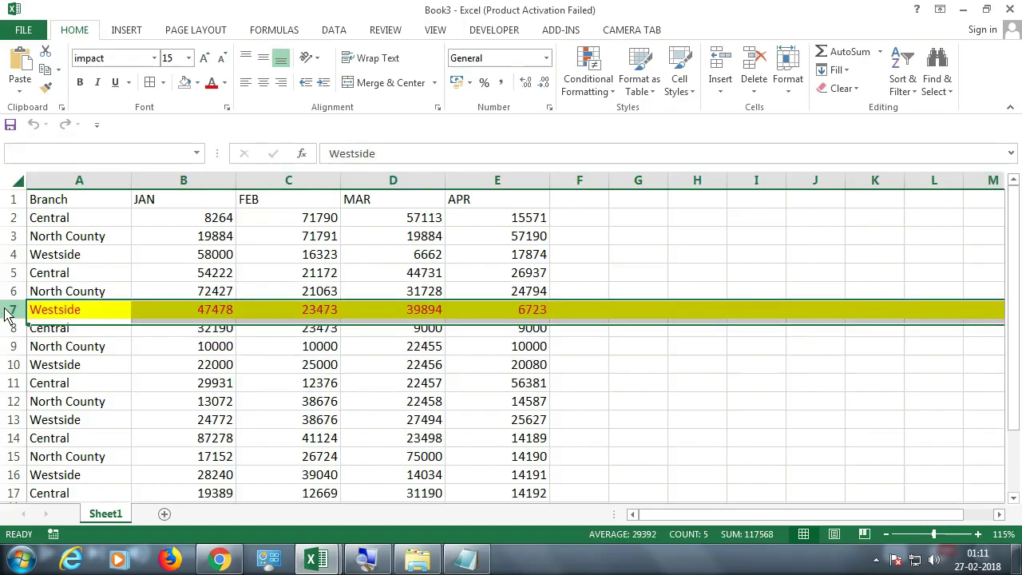
pyautogui.click(11, 289)
pyautogui.click(12, 273)
pyautogui.click(13, 254)
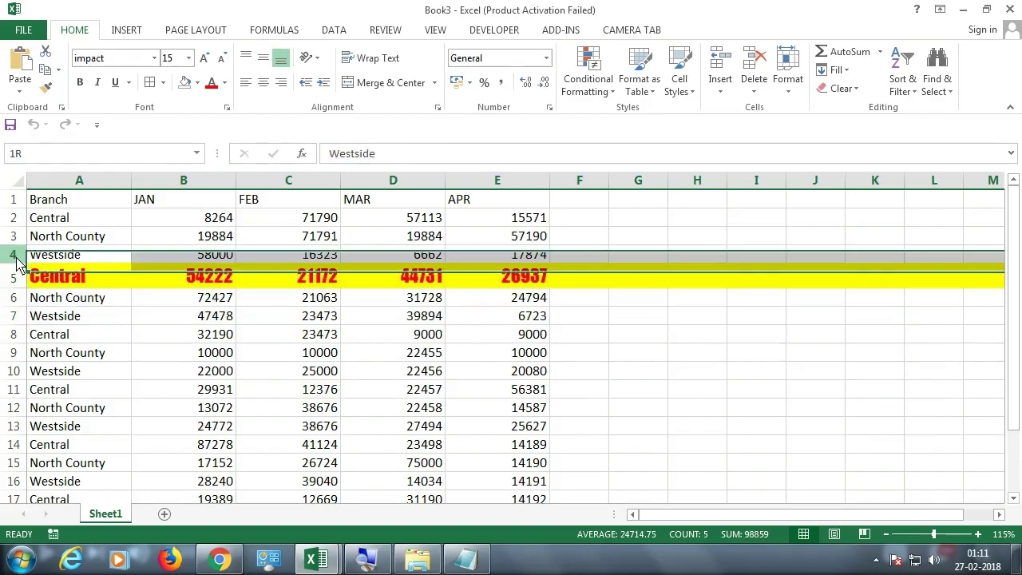
pyautogui.click(15, 237)
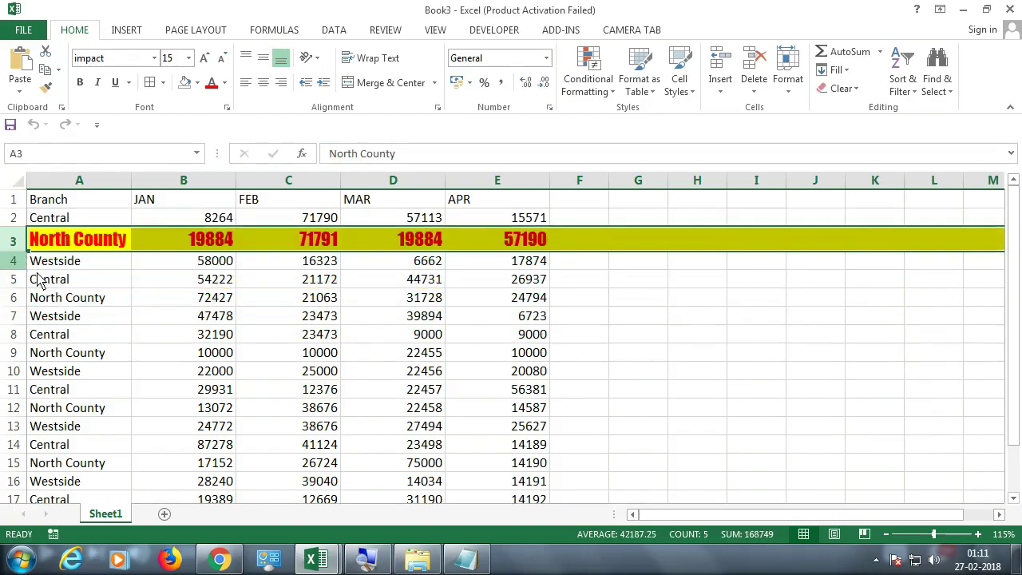
pyautogui.click(85, 299)
pyautogui.click(232, 339)
pyautogui.click(287, 353)
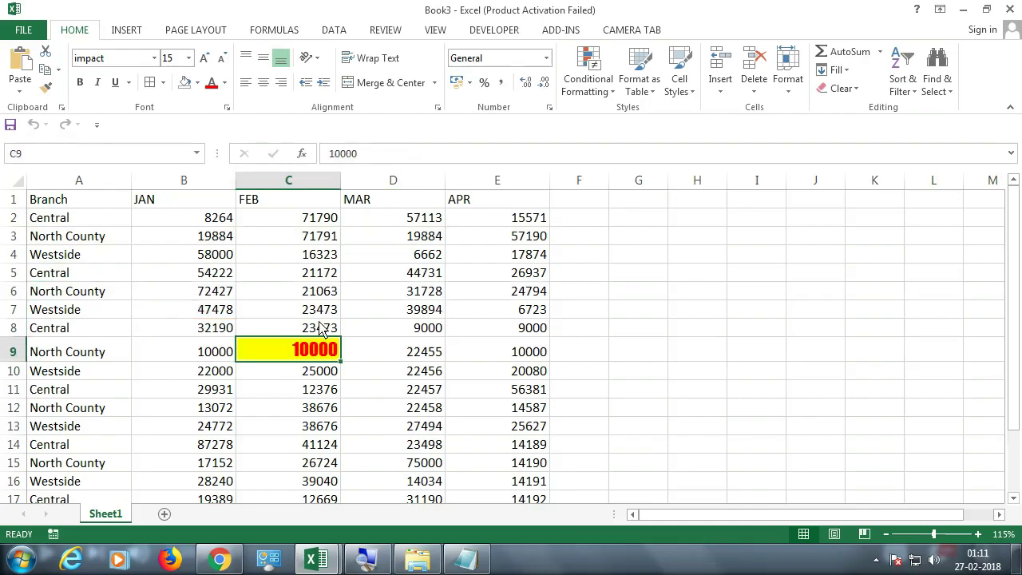
pyautogui.click(327, 313)
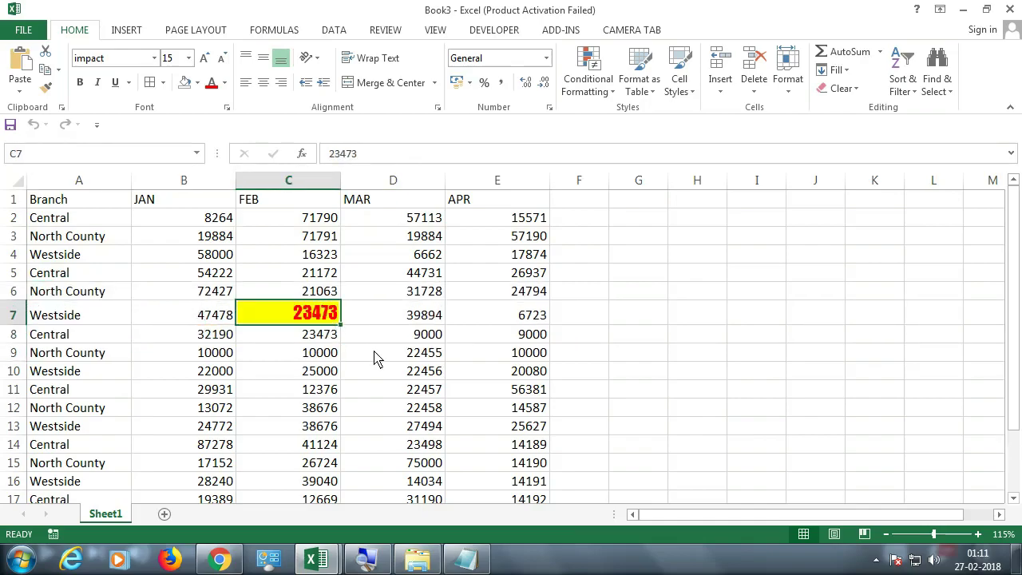
pyautogui.click(331, 354)
pyautogui.click(224, 358)
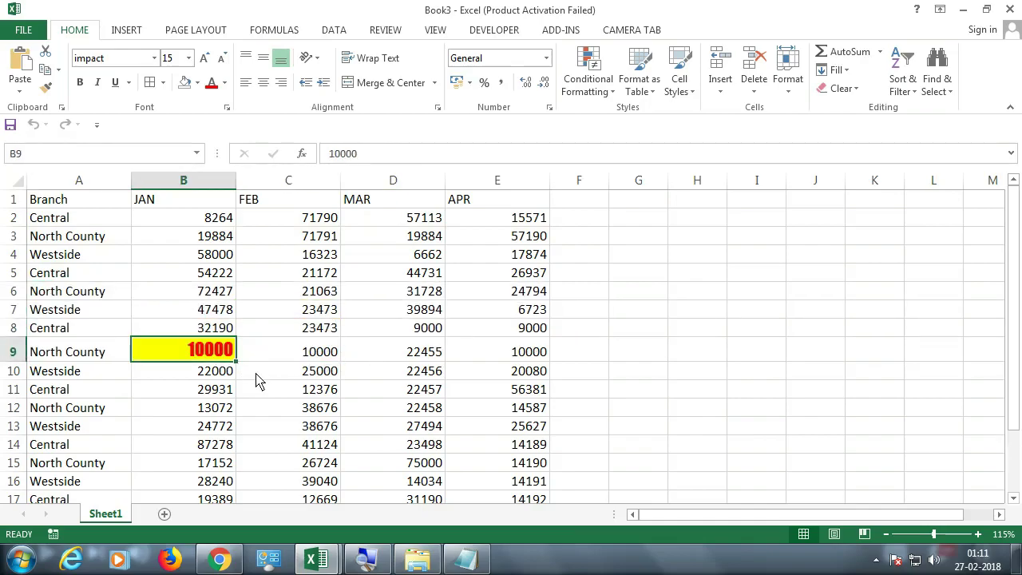
pyautogui.click(279, 376)
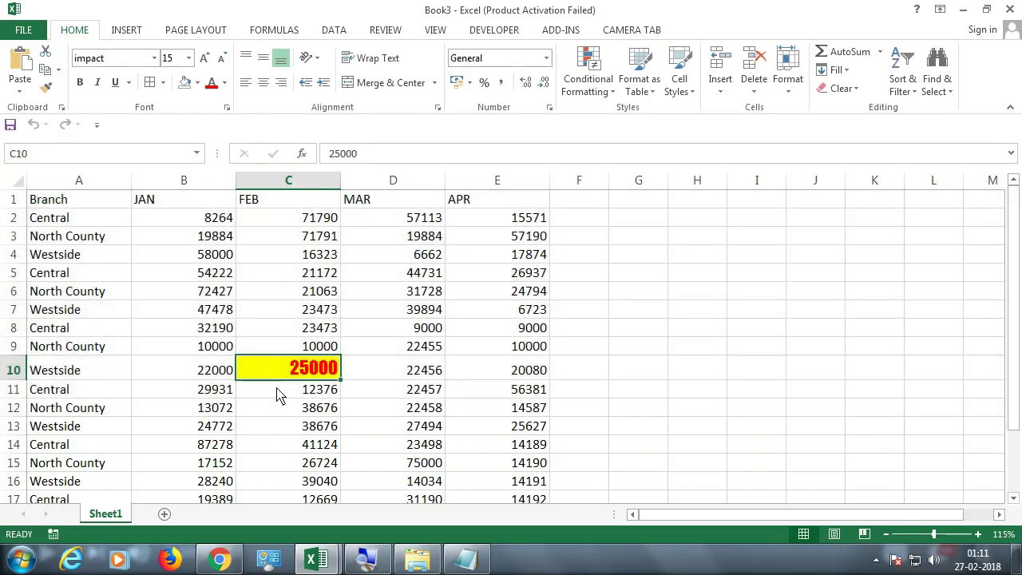
# Step: Select C11 once more, then return to the VBA editor to review the finished procedure
pyautogui.click(277, 394)
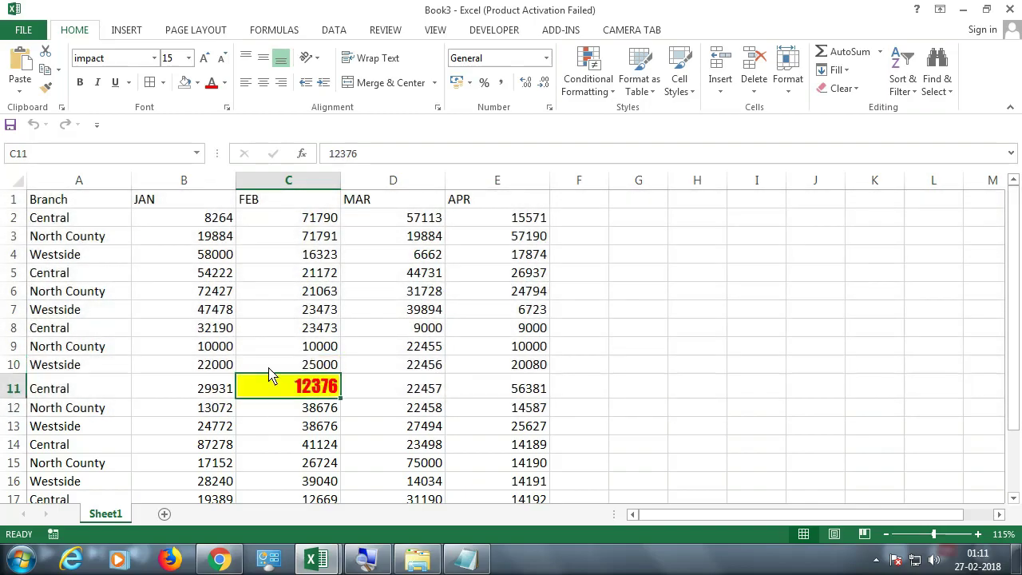
pyautogui.hotkey('alt', 'F11')
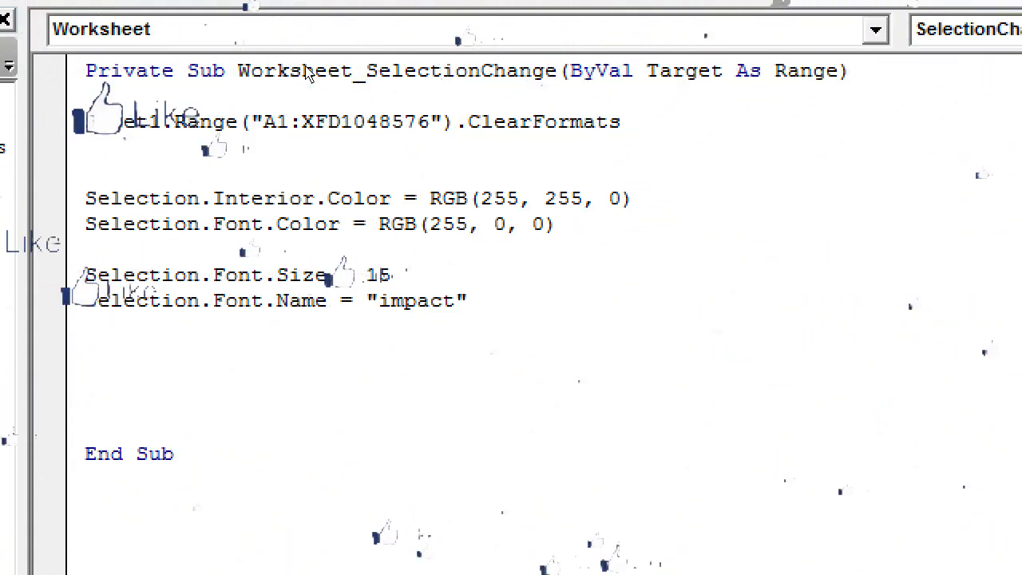
pyautogui.press('Down')
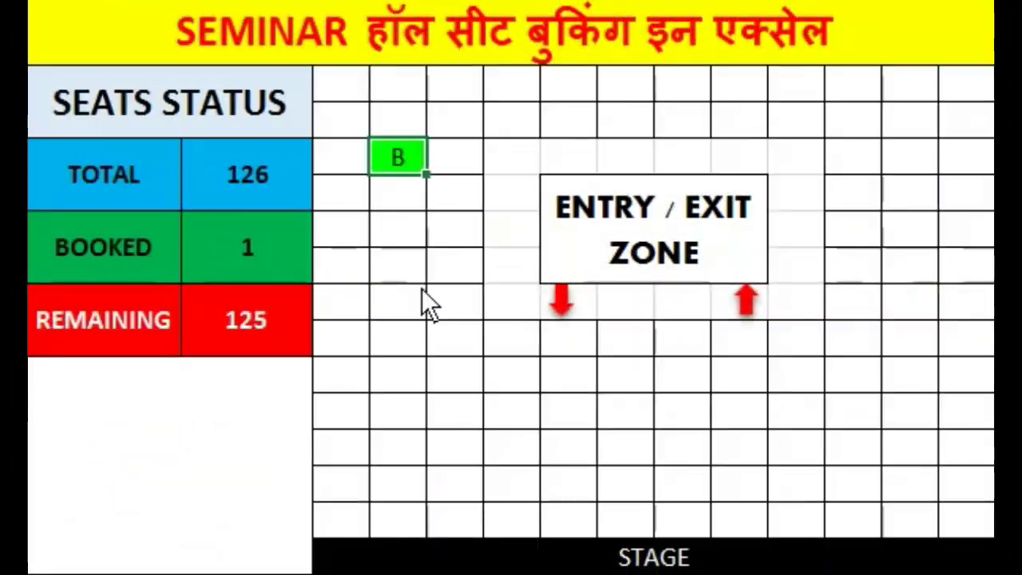
# Step: Book individual seats and the bottom rows of the seminar hall layout
pyautogui.click(419, 279)
pyautogui.moveTo(376, 414); pyautogui.dragTo(862, 415)
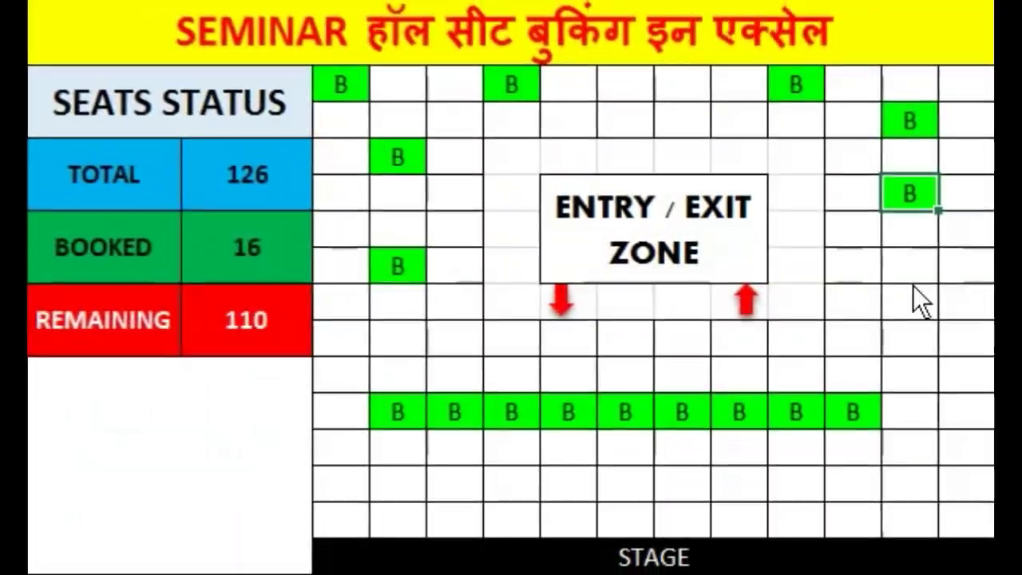
pyautogui.click(910, 268)
pyautogui.click(343, 339)
pyautogui.click(351, 231)
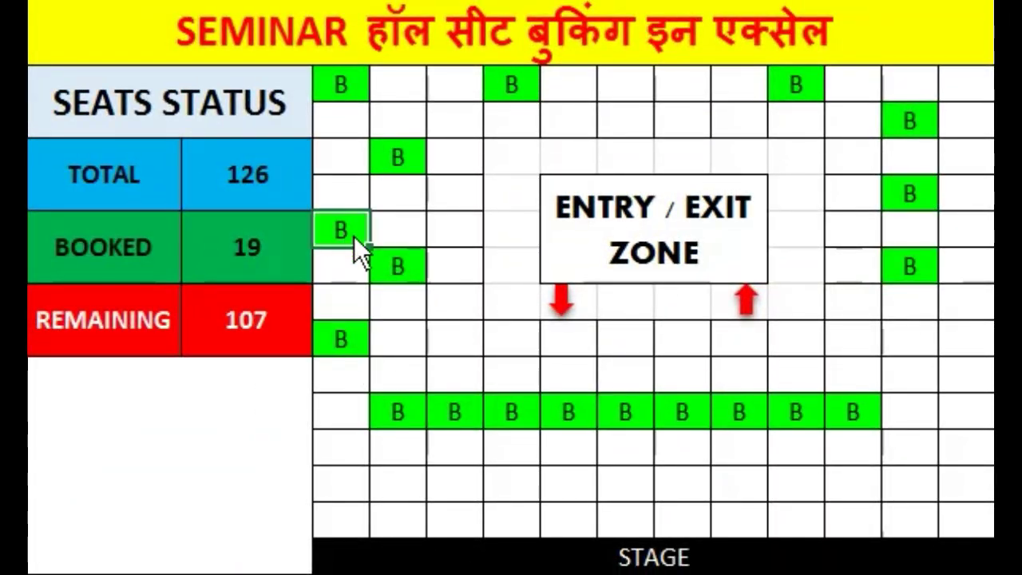
pyautogui.doubleClick(353, 232)
pyautogui.doubleClick(503, 343)
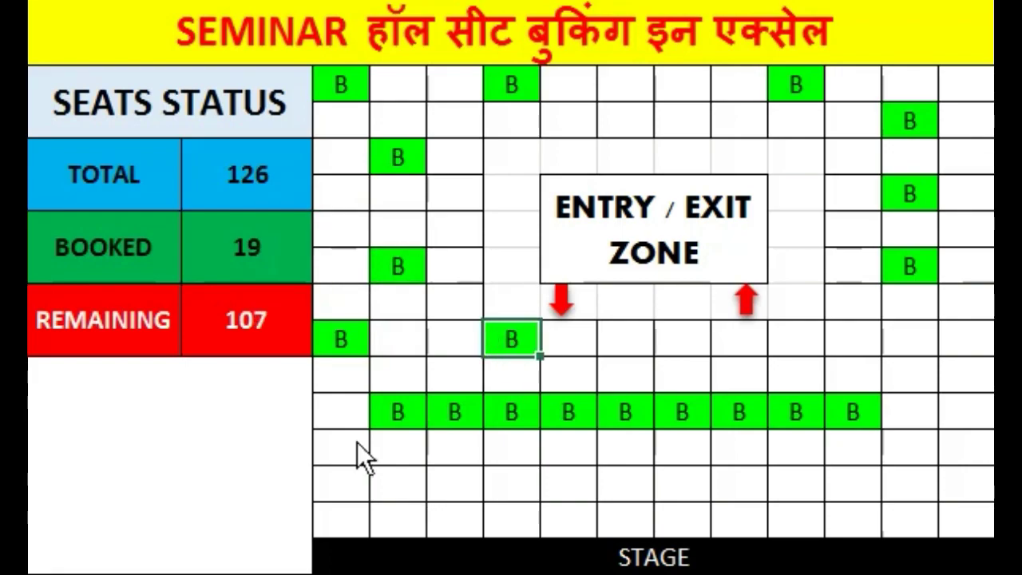
pyautogui.moveTo(356, 447); pyautogui.dragTo(966, 518)
pyautogui.moveTo(966, 411)
pyautogui.mouseDown()
pyautogui.moveTo(966, 337)
pyautogui.moveTo(568, 372)
pyautogui.mouseUp()
# Step: Book the remaining seat blocks, columns and top-row seats until 117 are booked
pyautogui.moveTo(397, 302); pyautogui.dragTo(398, 372)
pyautogui.moveTo(454, 193); pyautogui.dragTo(454, 372)
pyautogui.moveTo(853, 156); pyautogui.dragTo(852, 302)
pyautogui.moveTo(397, 83); pyautogui.dragTo(397, 120)
pyautogui.moveTo(567, 84); pyautogui.dragTo(567, 120)
pyautogui.moveTo(625, 83); pyautogui.dragTo(739, 84)
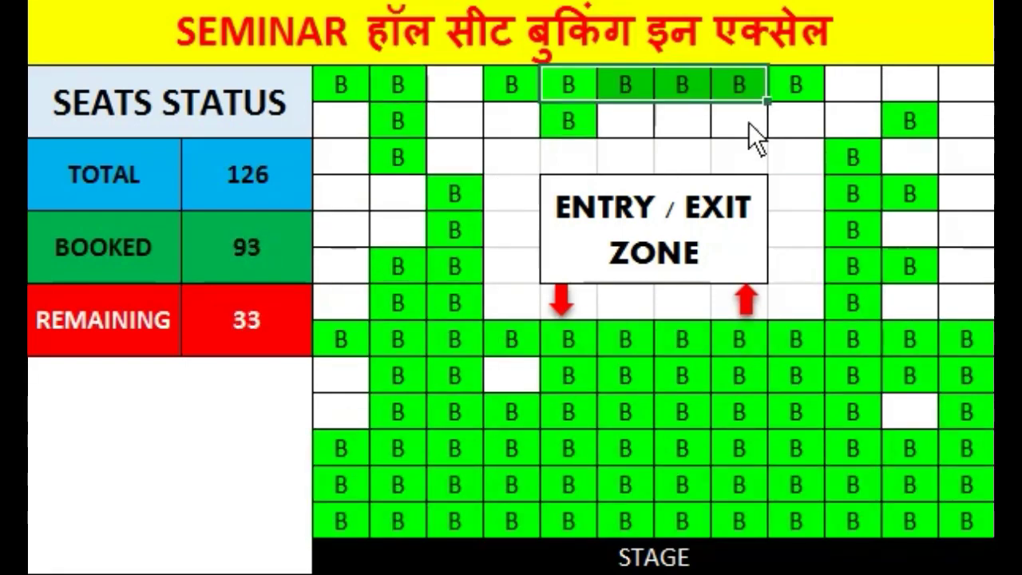
pyautogui.moveTo(853, 83); pyautogui.dragTo(966, 84)
pyautogui.moveTo(354, 157); pyautogui.dragTo(346, 301)
pyautogui.click(341, 120)
pyautogui.click(397, 230)
pyautogui.click(455, 120)
pyautogui.click(454, 84)
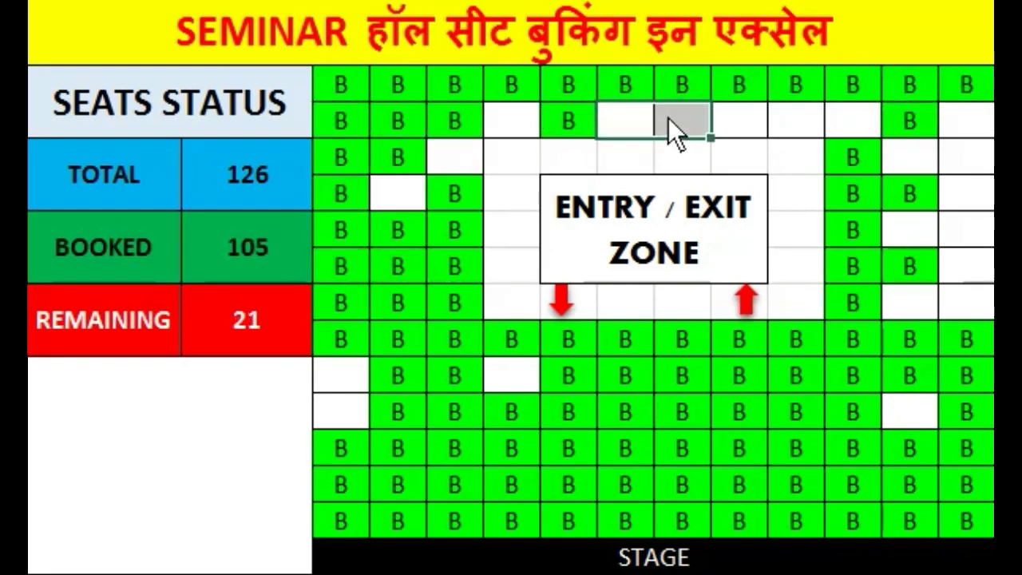
pyautogui.moveTo(625, 120); pyautogui.dragTo(853, 119)
pyautogui.moveTo(966, 120); pyautogui.dragTo(966, 301)
pyautogui.click(511, 376)
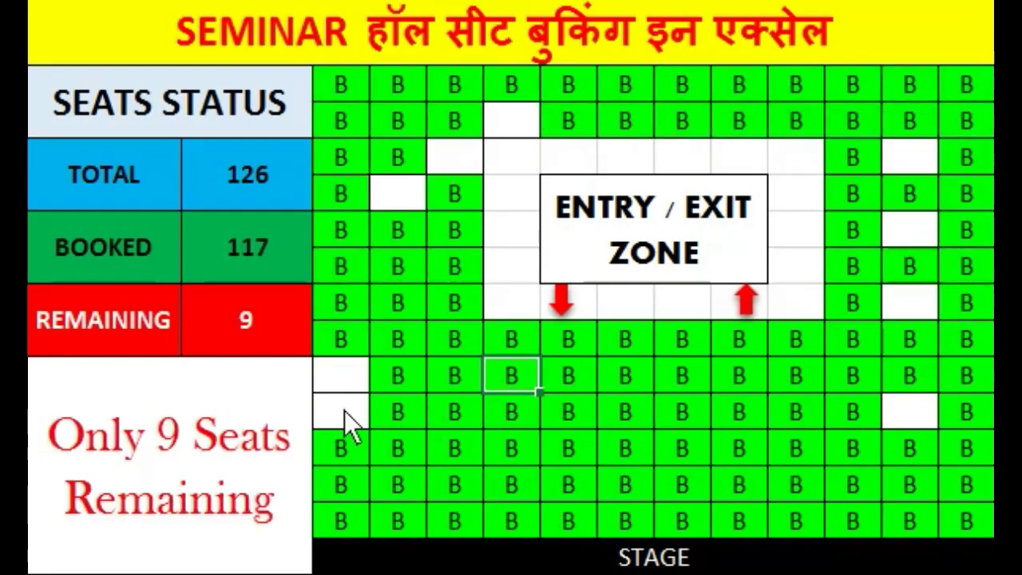